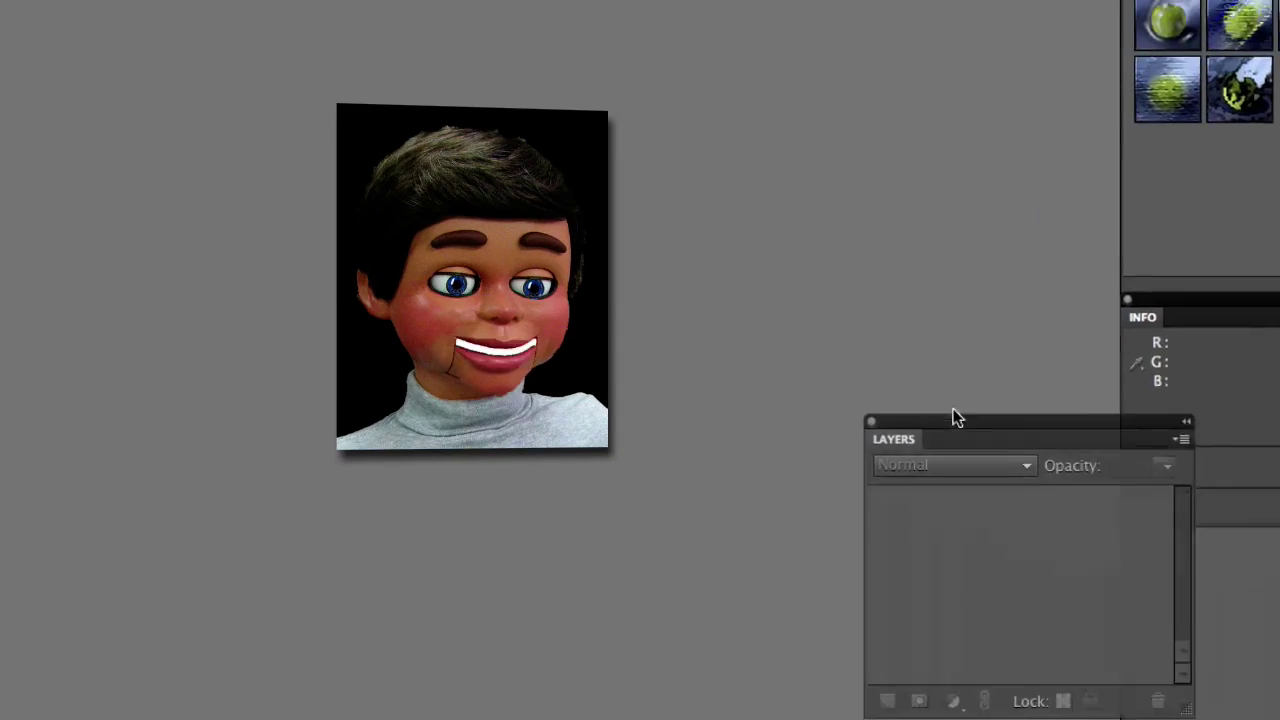
Step: Float and lengthen the Layers panel, then create a blank 300 × 150 px, 72 ppi document
left_click_drag(954, 417, 857, 183)
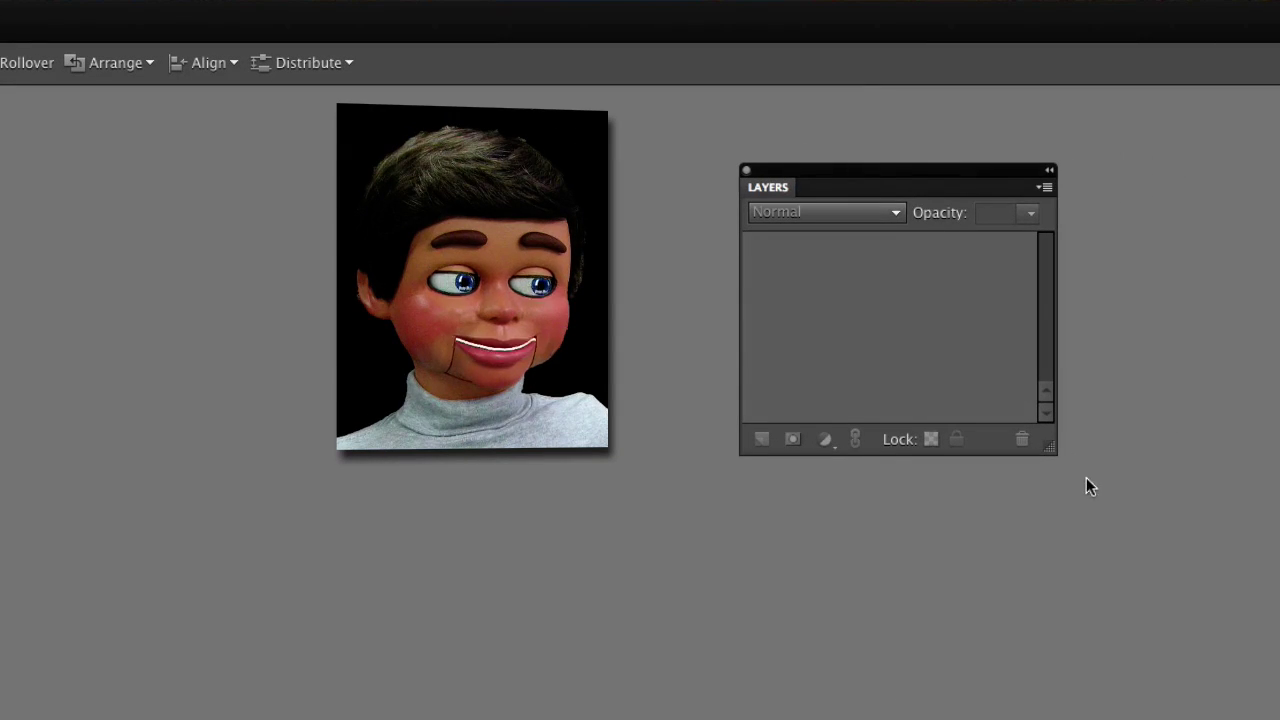
left_click_drag(1048, 446, 1034, 667)
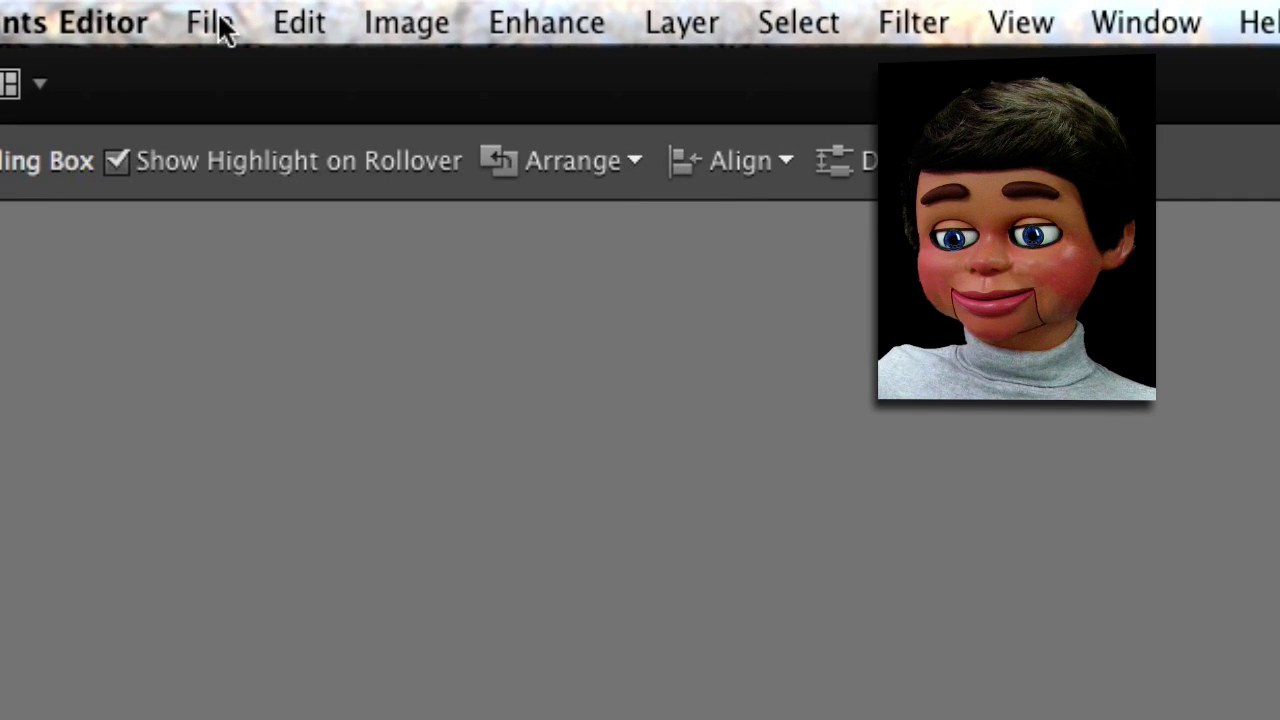
left_click(222, 26)
mouse_move(250, 74)
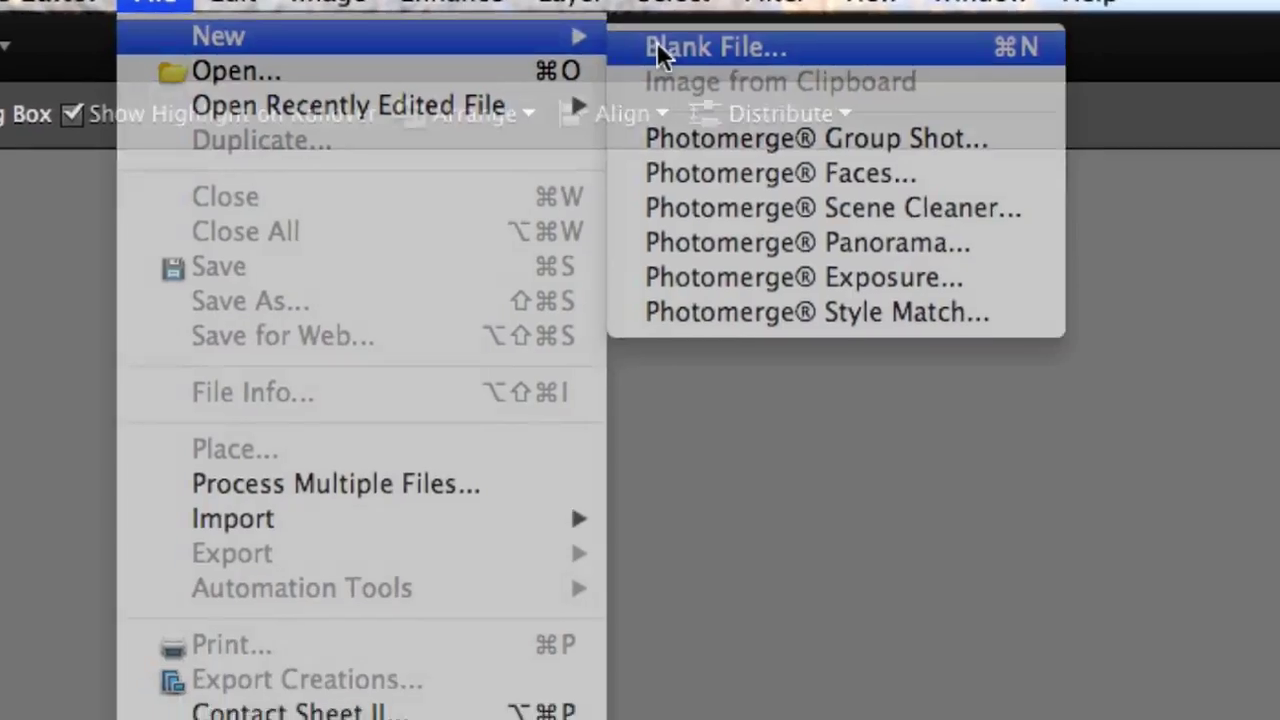
left_click(779, 80)
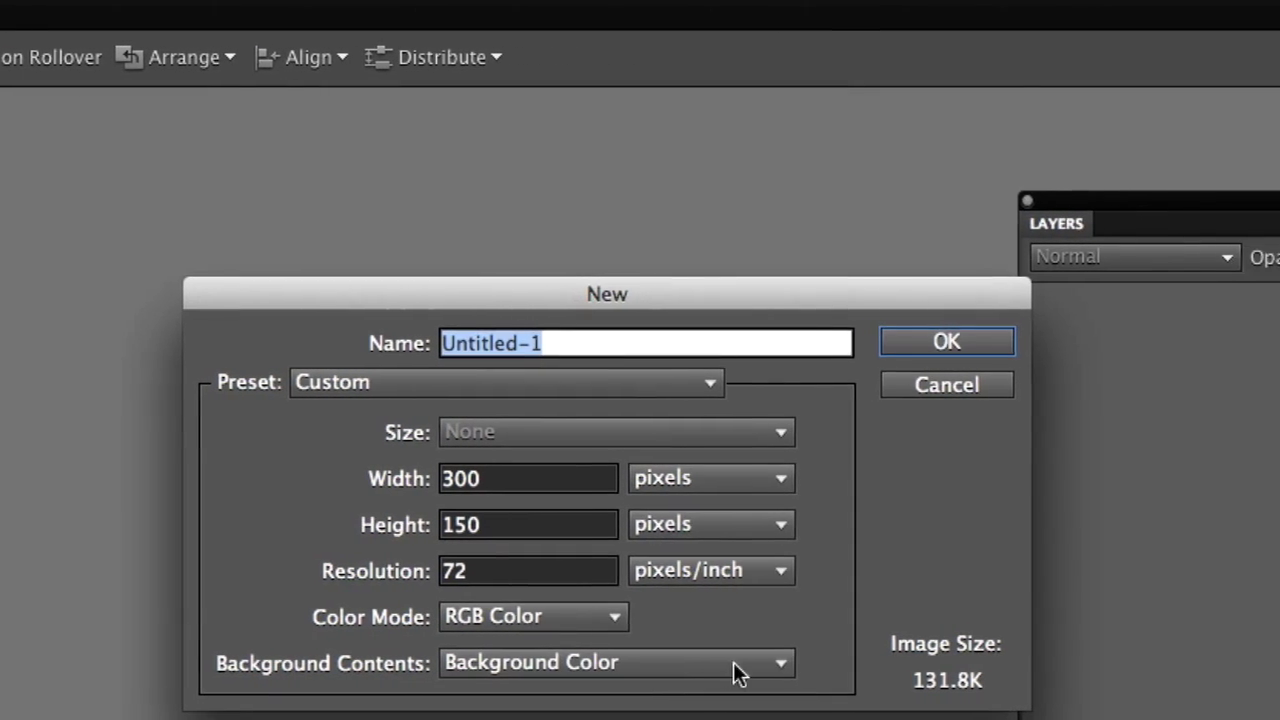
left_click(972, 341)
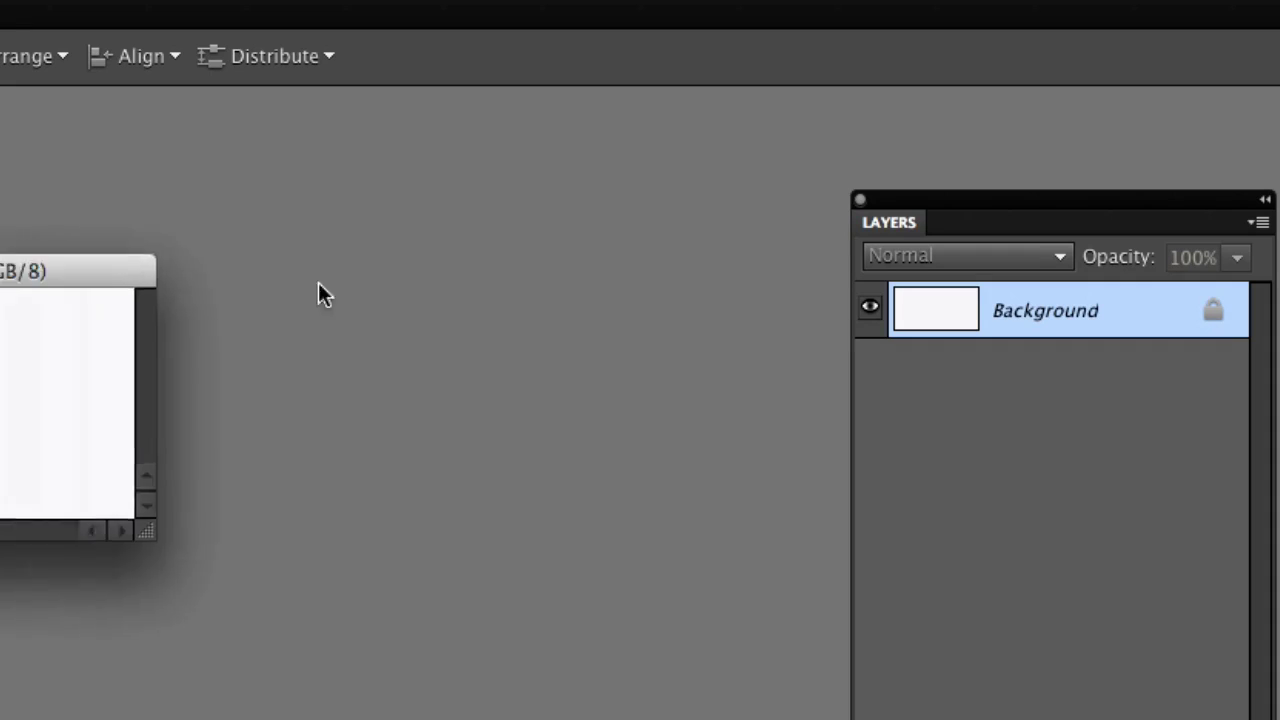
left_click_drag(111, 263, 738, 210)
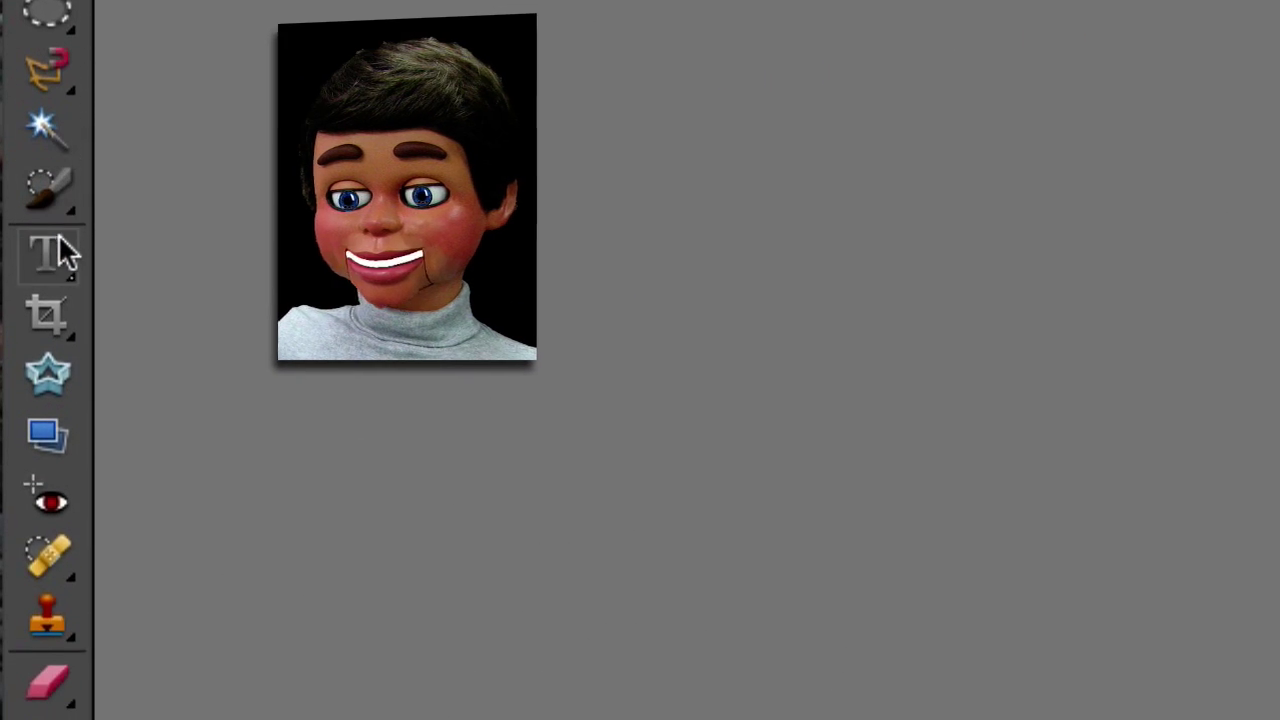
Step: Type 'Click Here' on the blank canvas and drag it to the centre
left_click(58, 421)
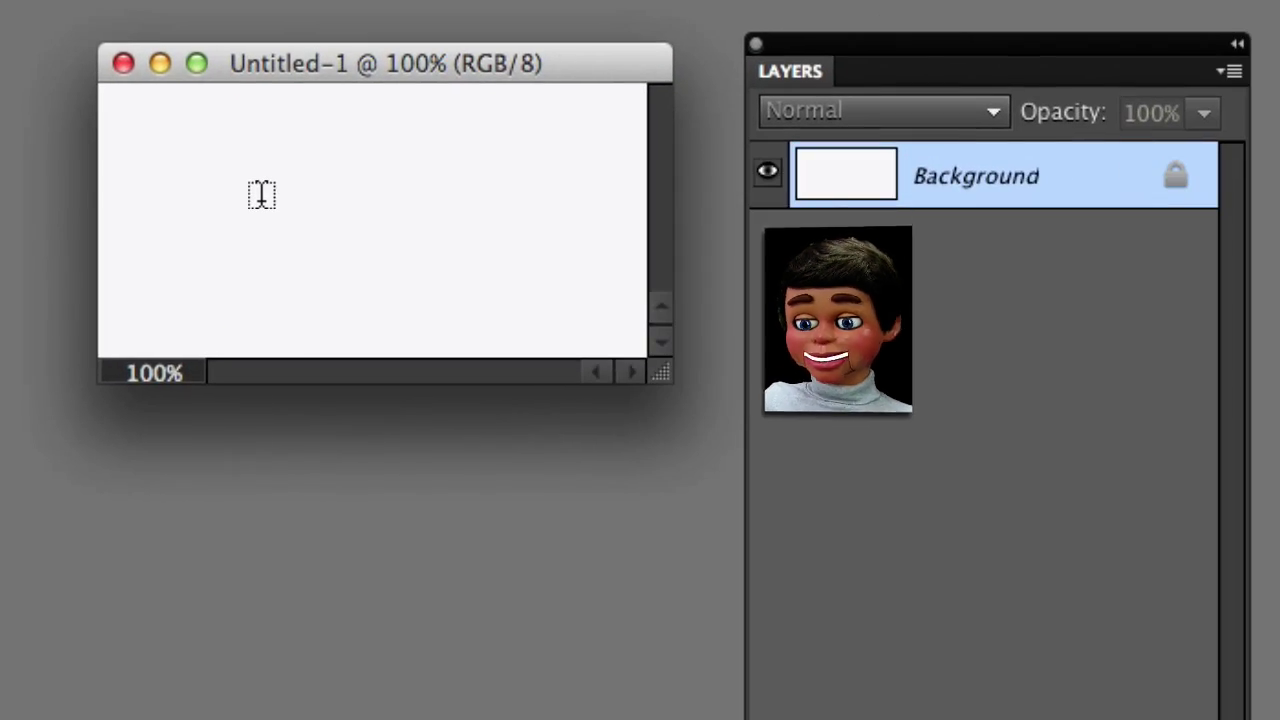
left_click(261, 195)
type("C")
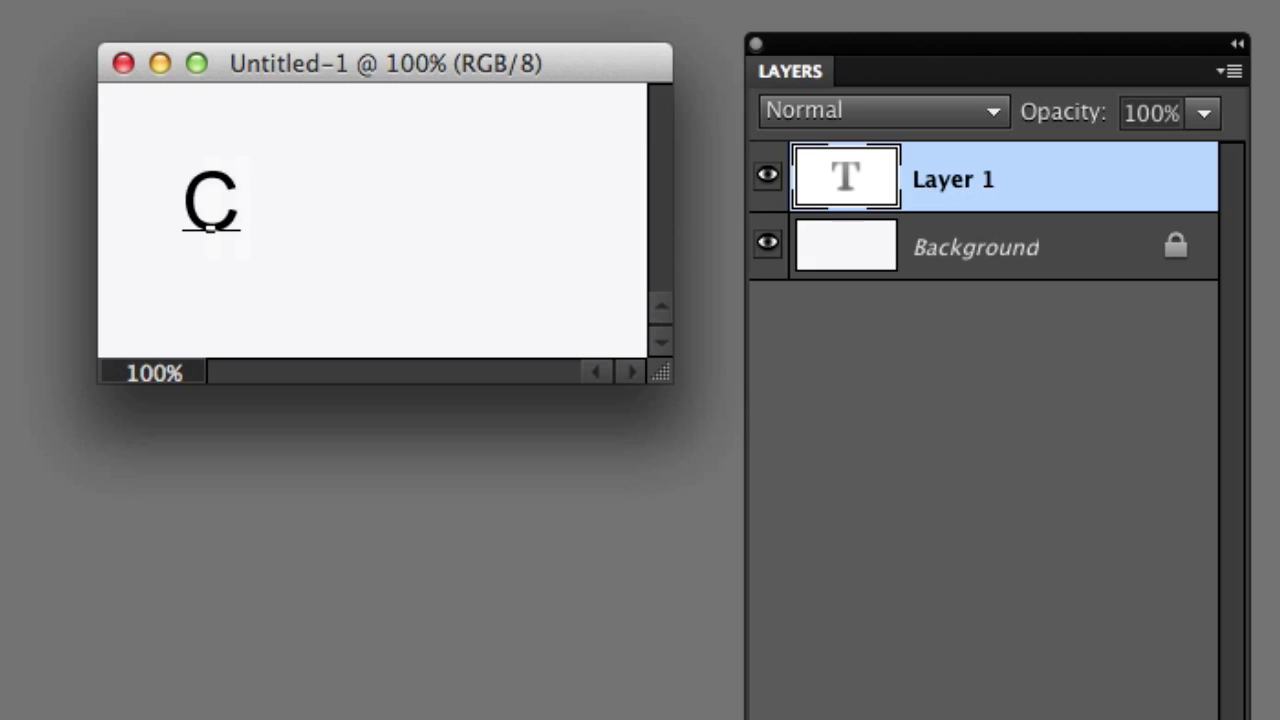
type("lick Her")
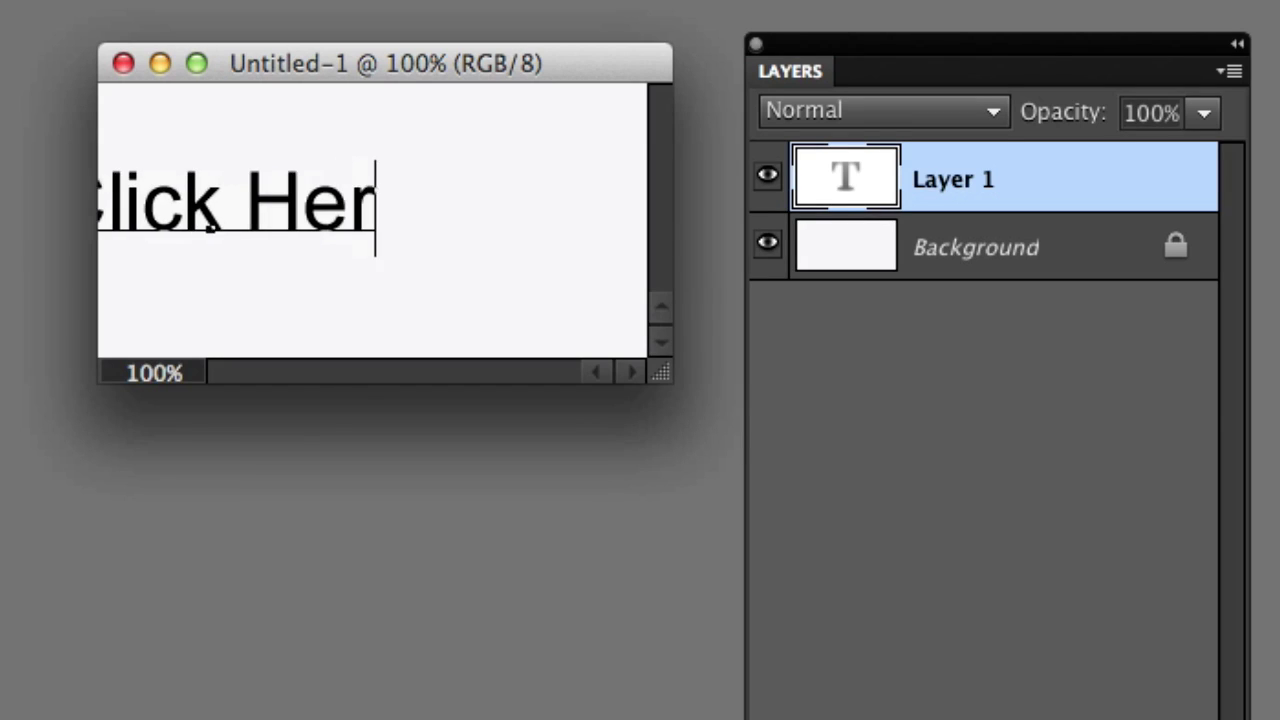
type("e")
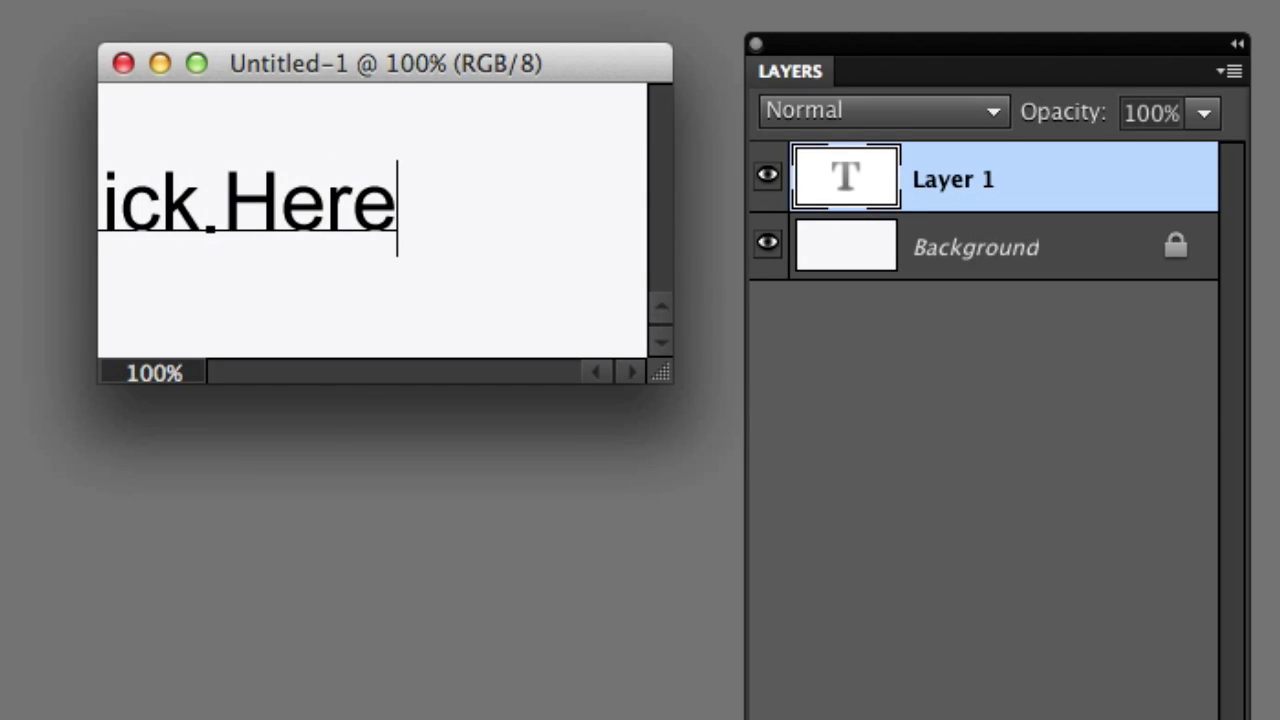
key("KP_Enter")
left_click_drag(300, 222, 443, 229)
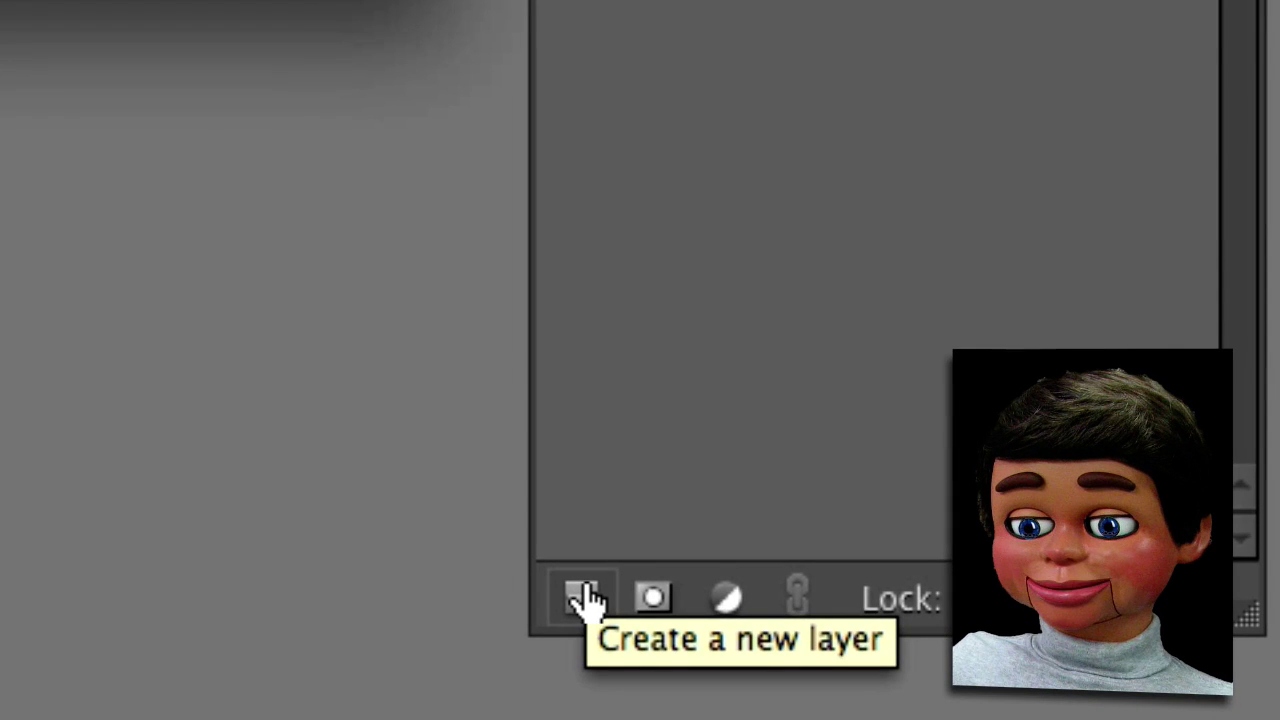
Step: Add a second 'Click Here' text on a new layer, just above the first
left_click(585, 598)
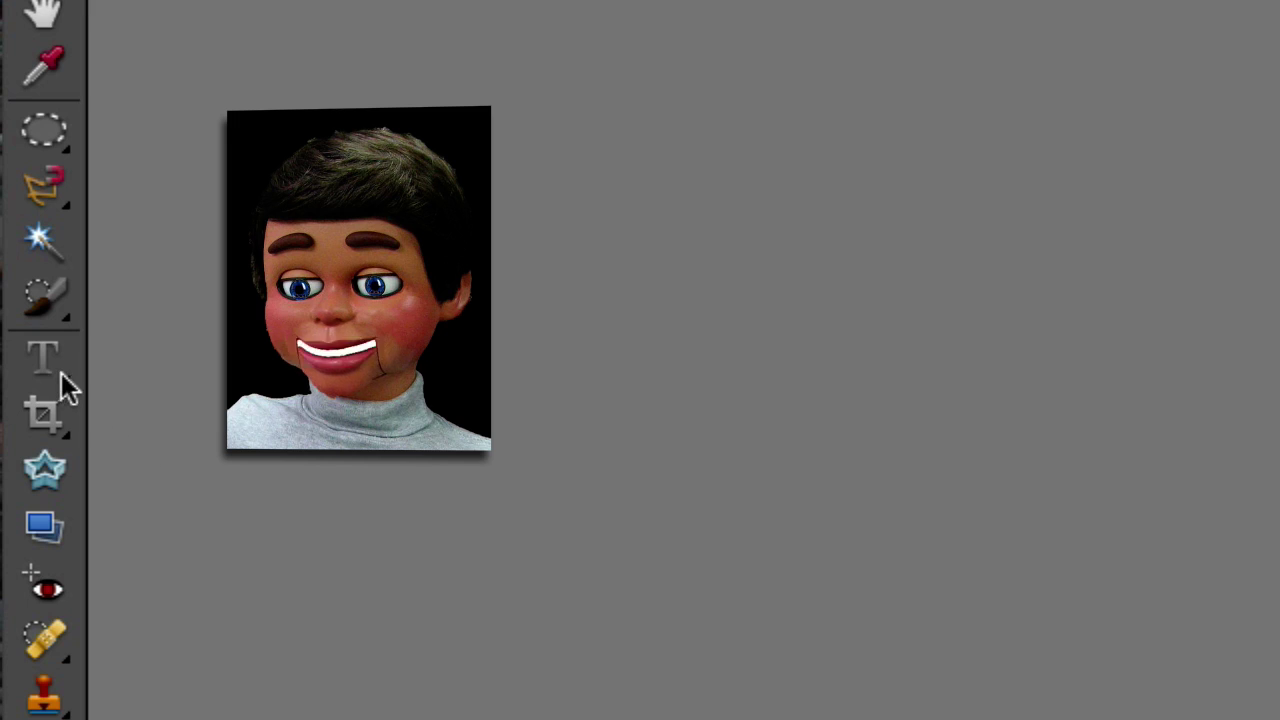
left_click(58, 372)
left_click(340, 234)
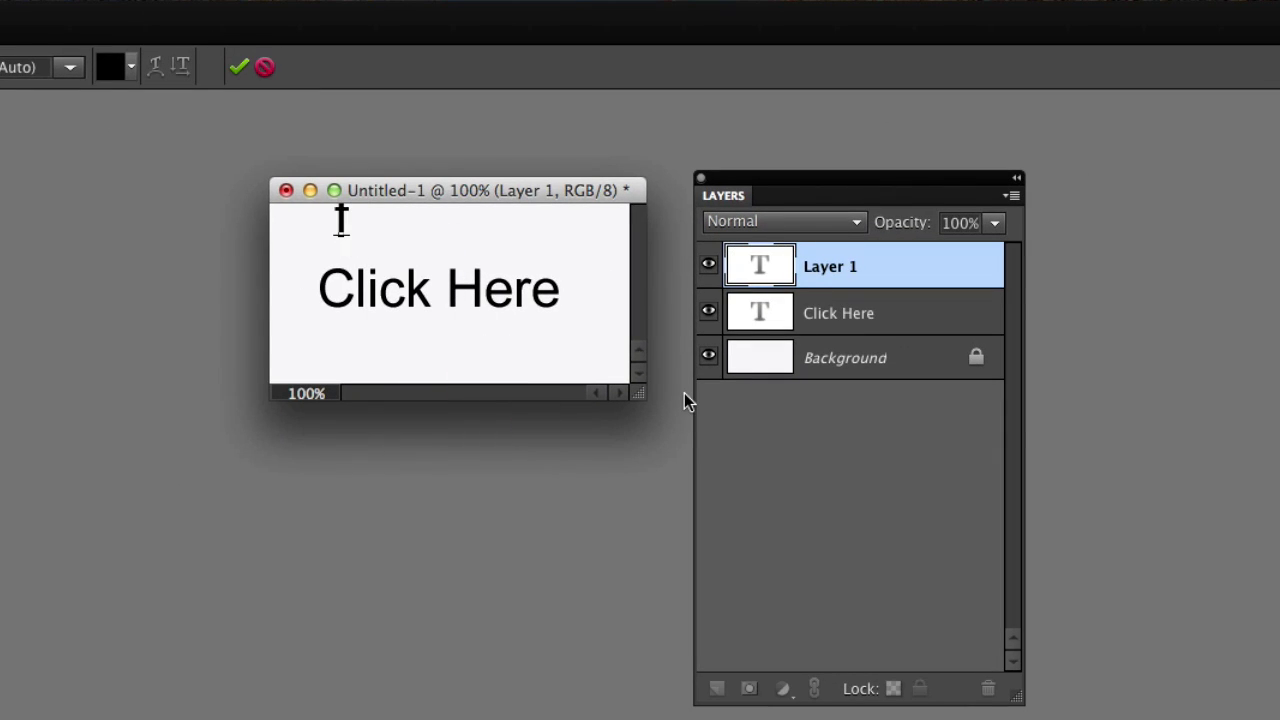
type("Clic")
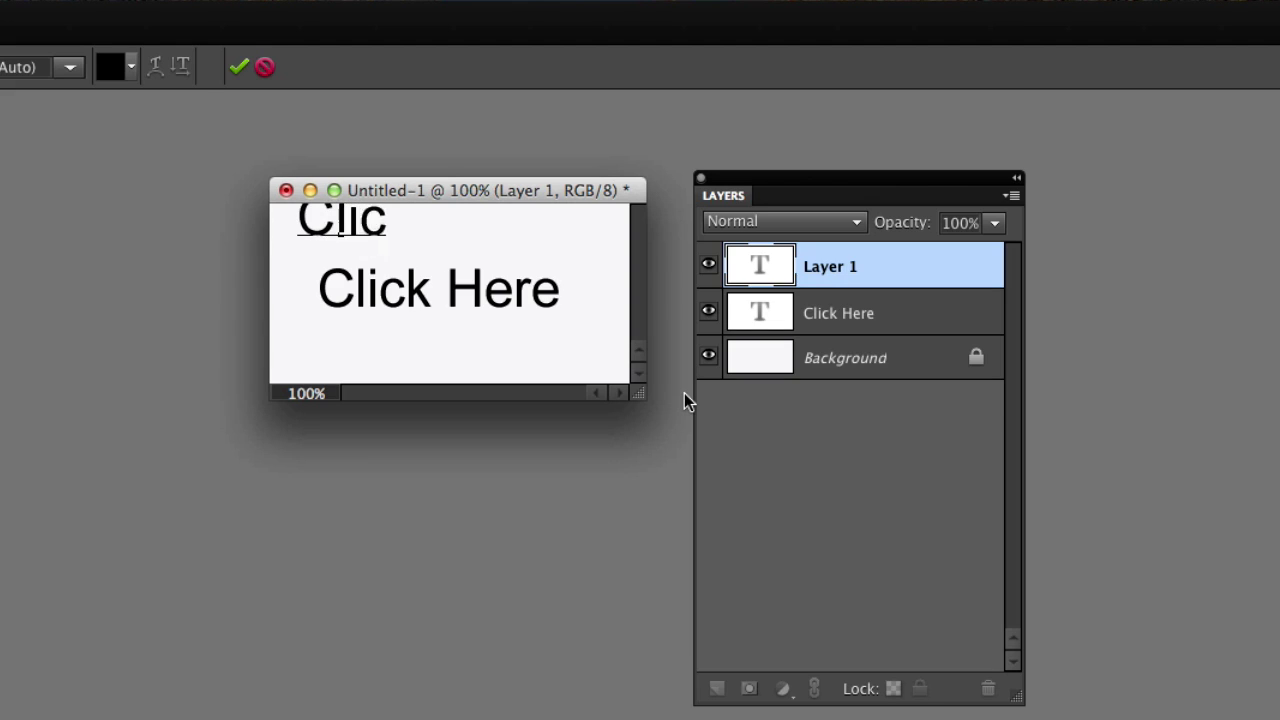
type("k Here")
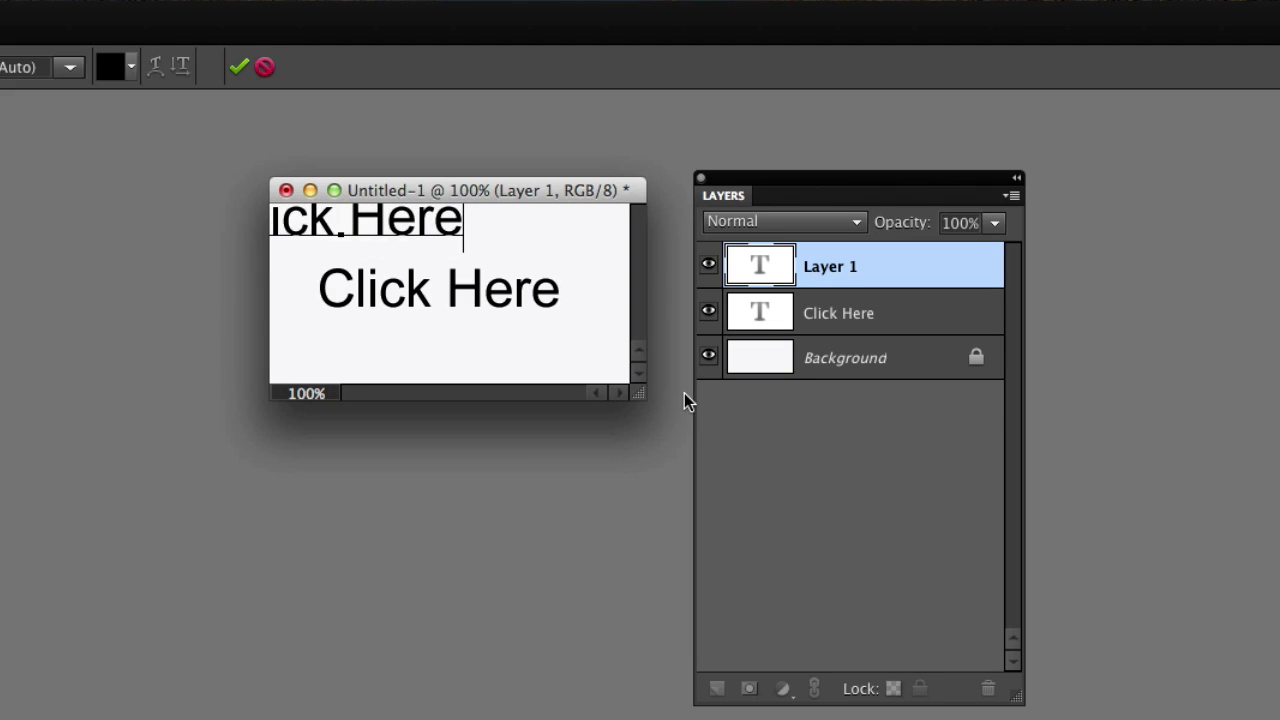
key("ctrl+Return")
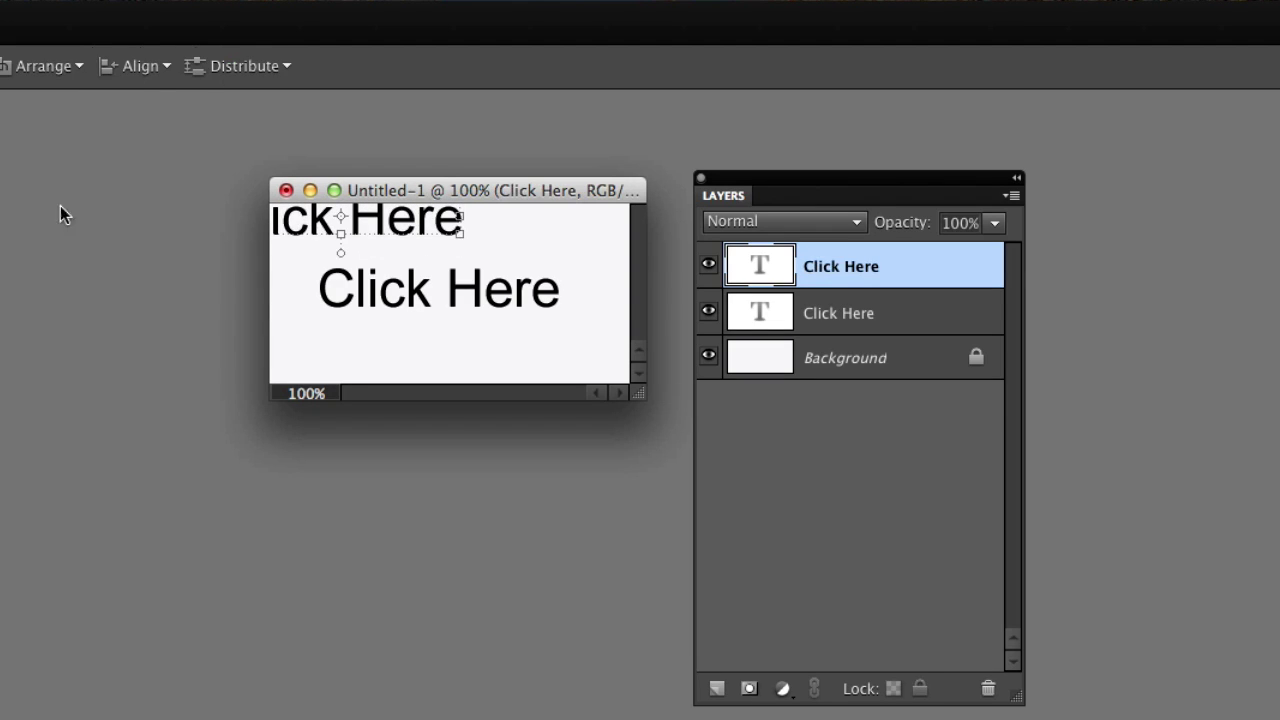
left_click_drag(372, 213, 448, 260)
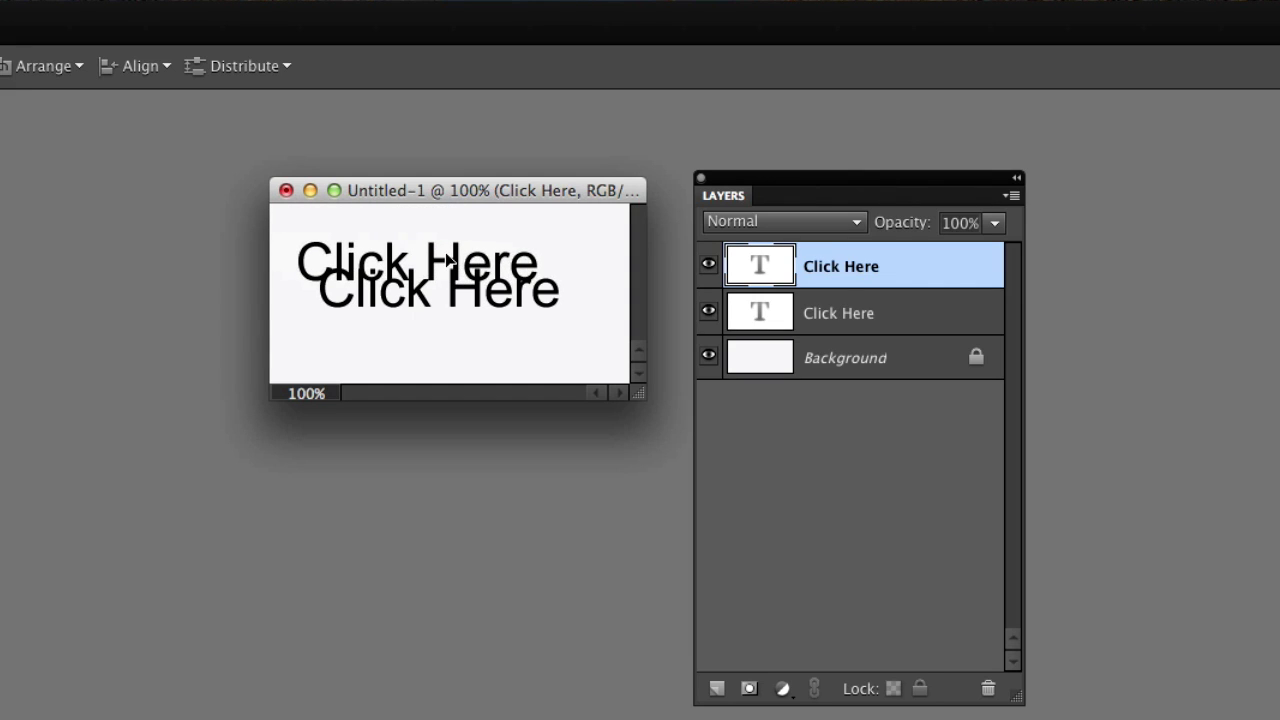
Step: Add a third 'Click Here' text on another new layer near the canvas top
left_click(715, 689)
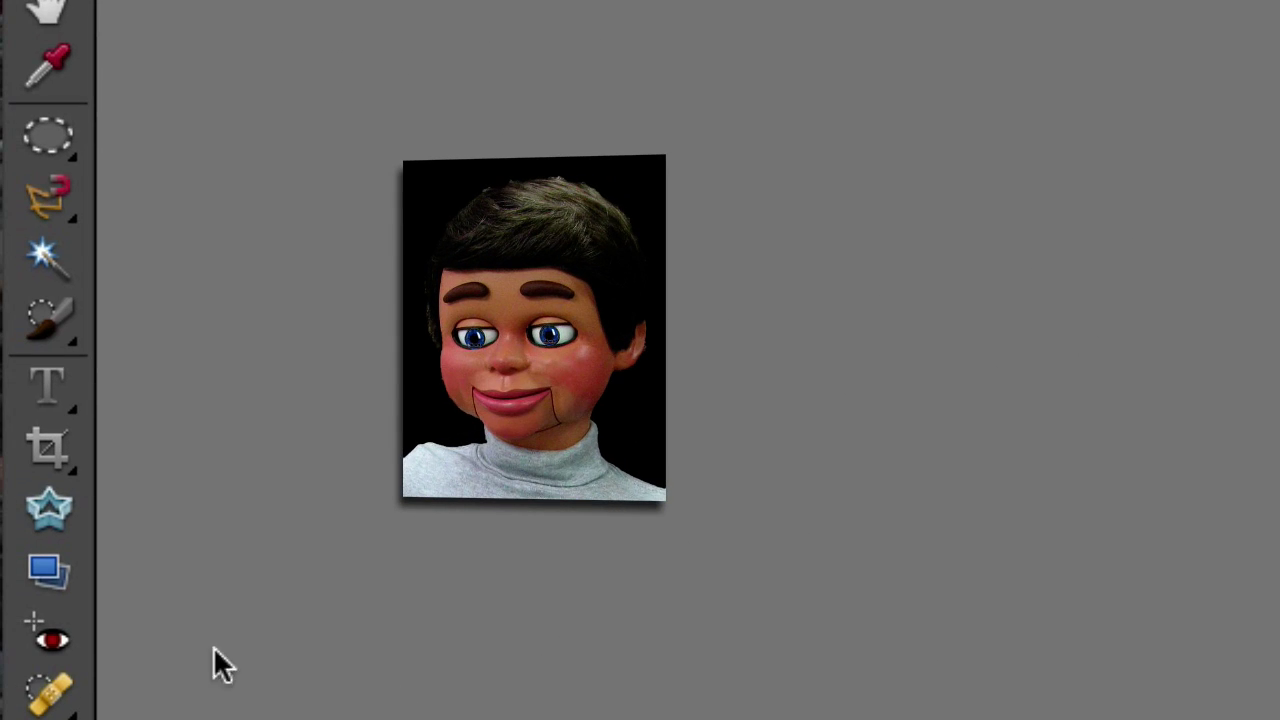
left_click(42, 372)
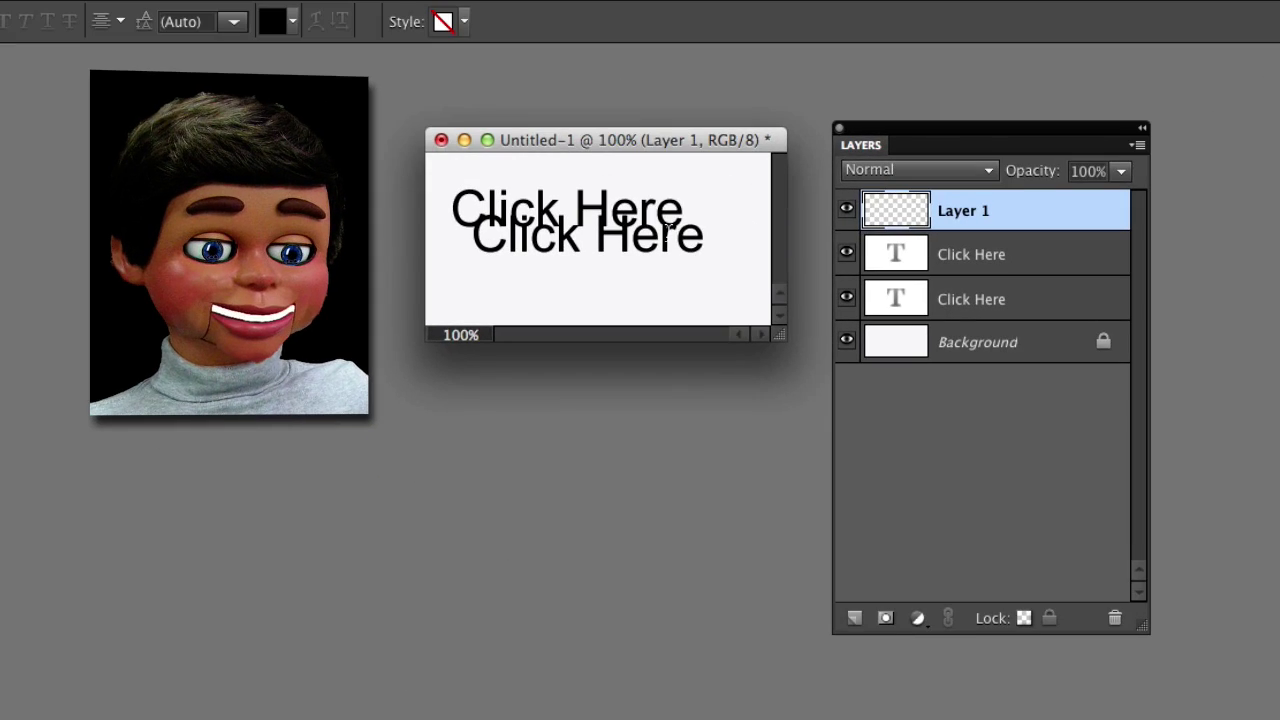
left_click(543, 178)
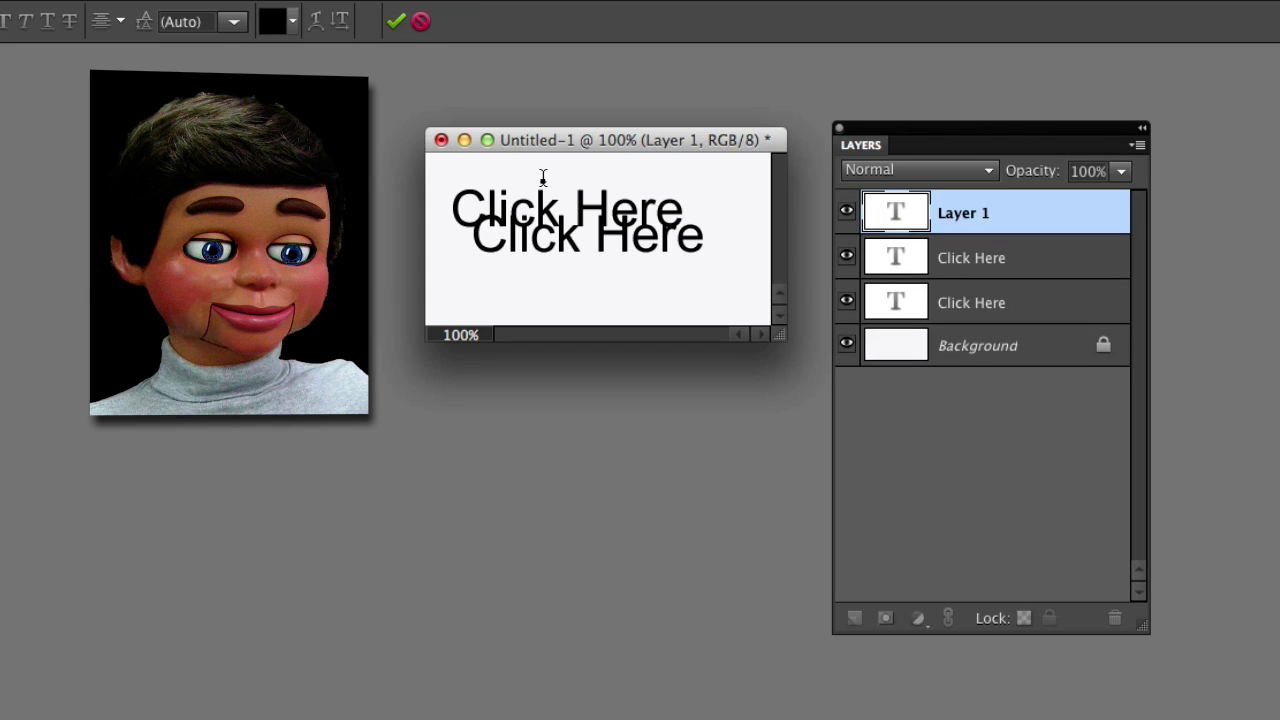
type("Click Here")
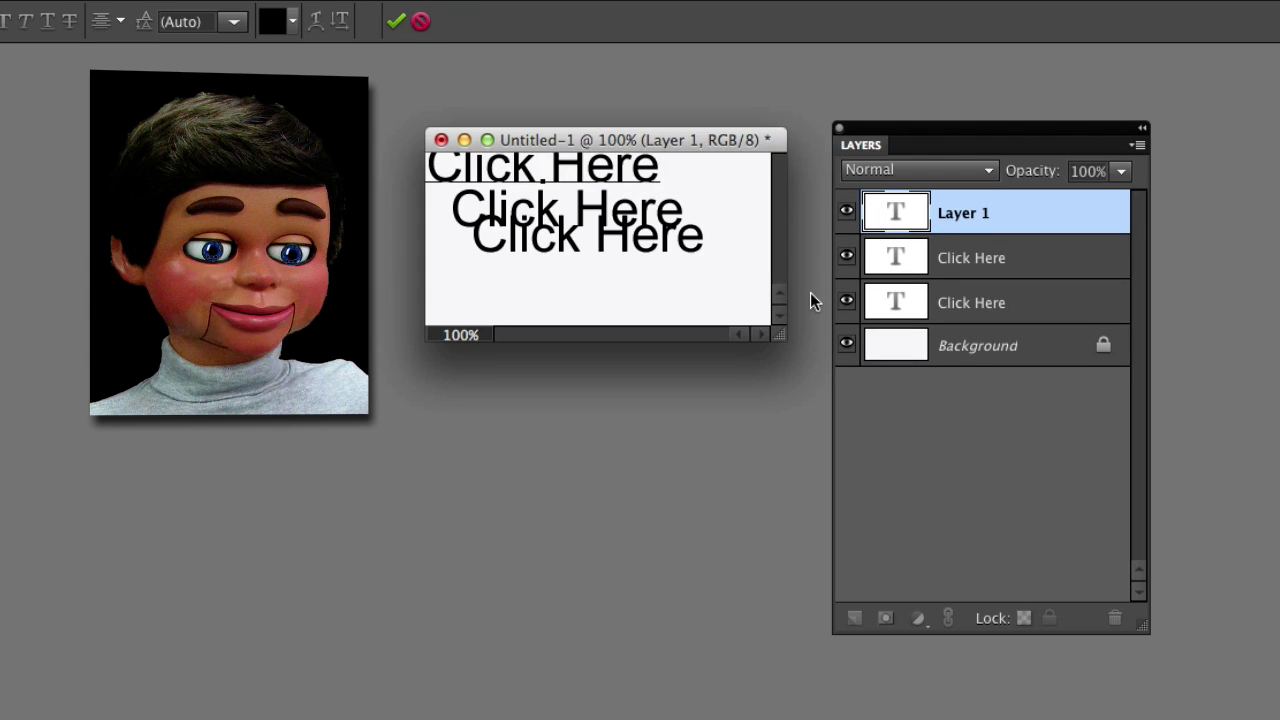
key("ctrl+Return")
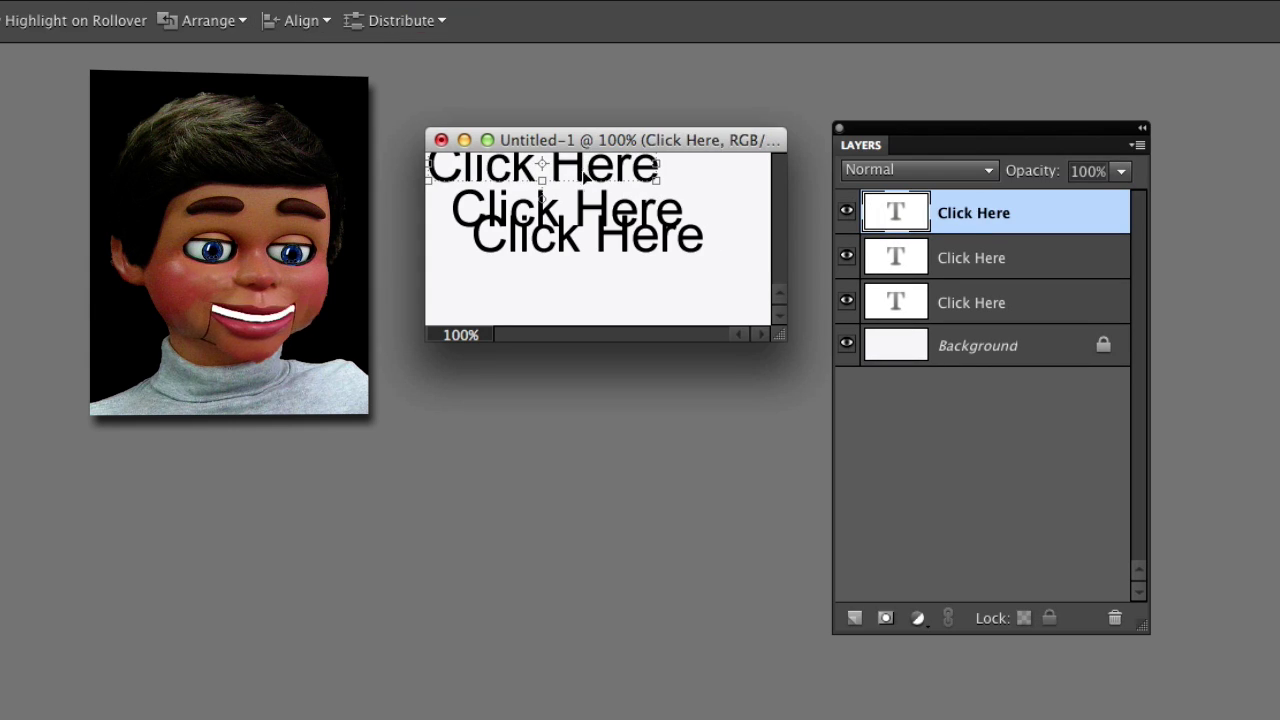
left_click_drag(579, 179, 604, 187)
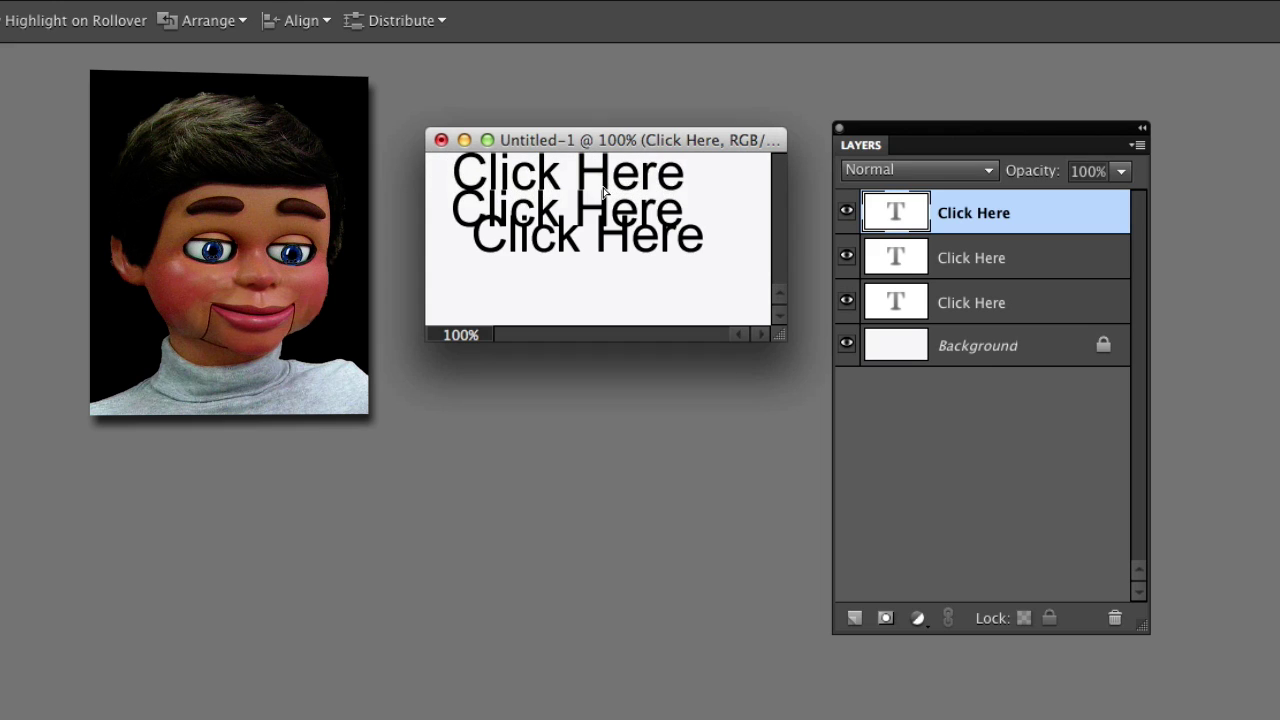
Step: Reposition the middle and bottom Click Here texts and confirm the transform
left_click_drag(652, 243, 645, 280)
left_click_drag(631, 228, 714, 234)
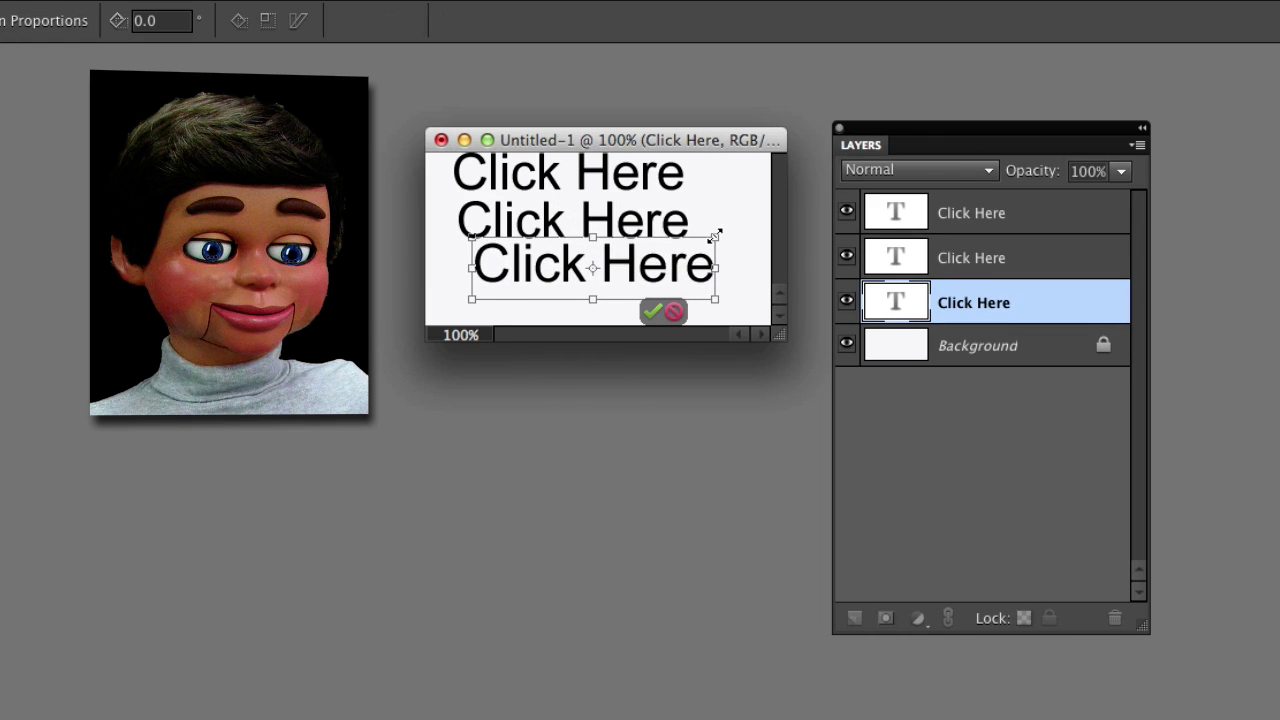
left_click(664, 314)
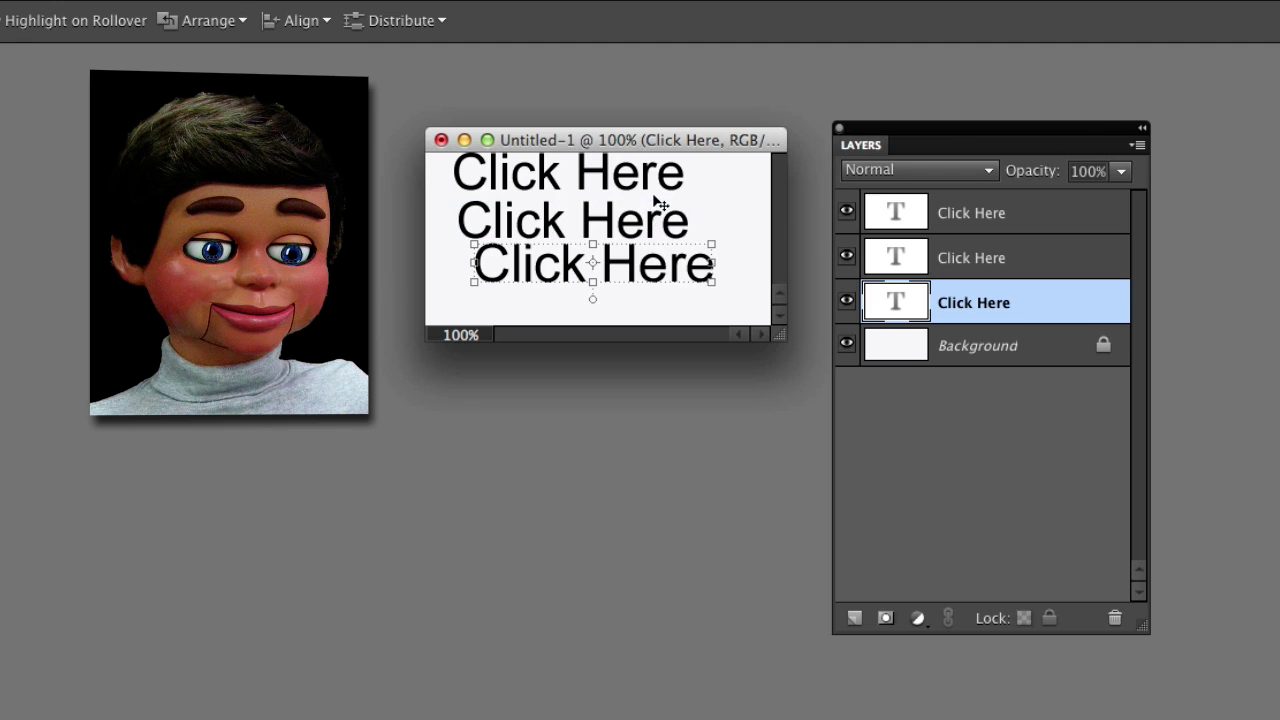
Step: Scale the top Click Here text smaller and move all three labels onto one line
left_click(658, 178)
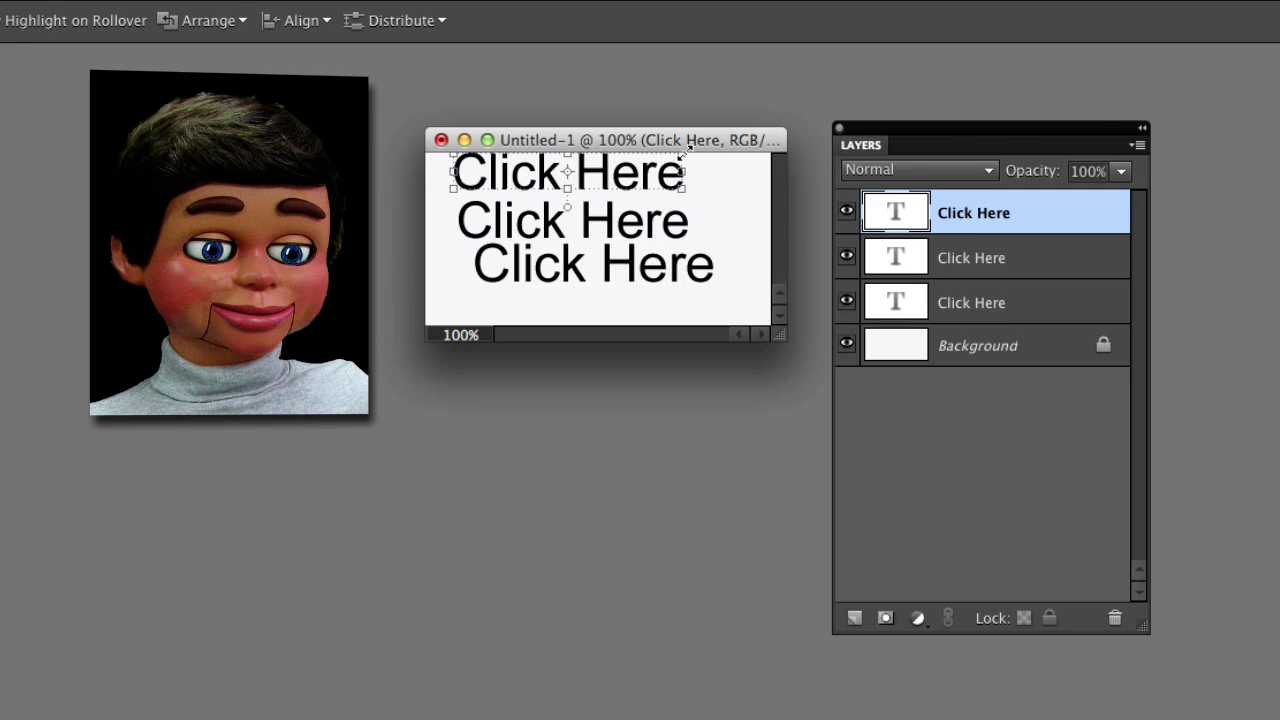
left_click_drag(684, 155, 654, 178)
left_click(597, 236)
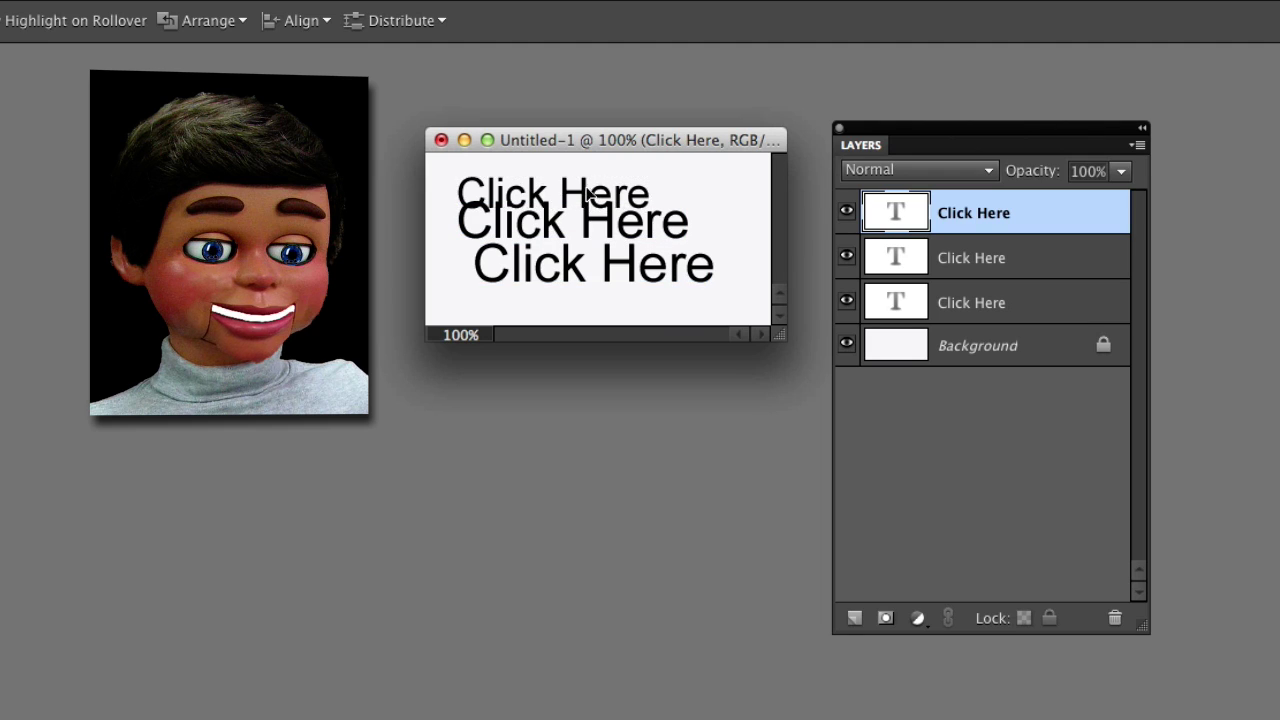
left_click_drag(588, 193, 603, 222)
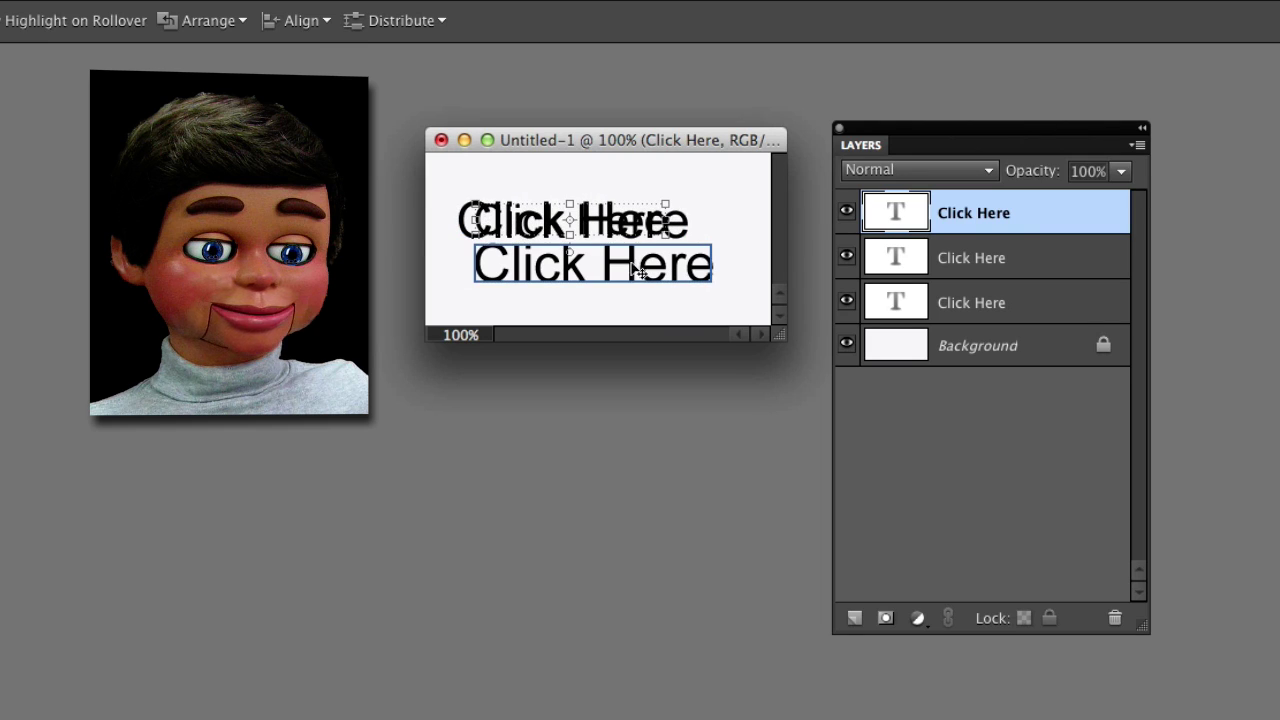
left_click_drag(637, 272, 618, 228)
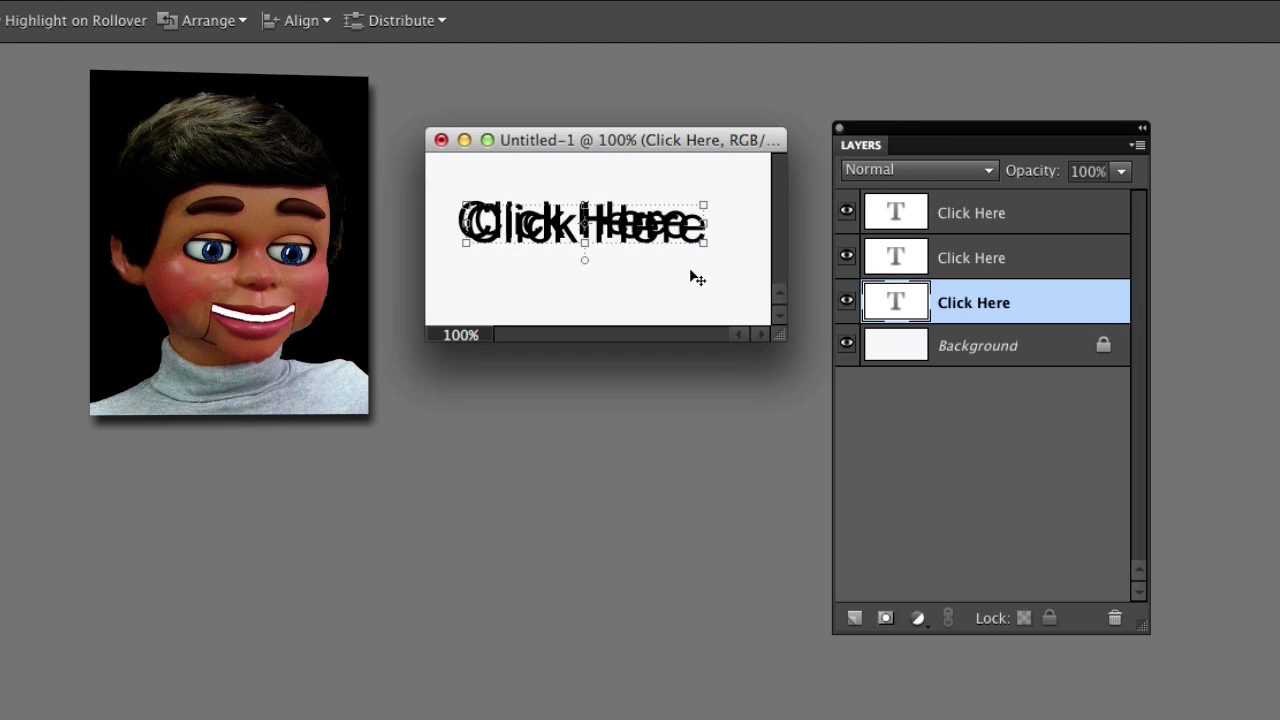
Step: Duplicate the Background layer twice, producing Background copy and Background copy 2
key("w")
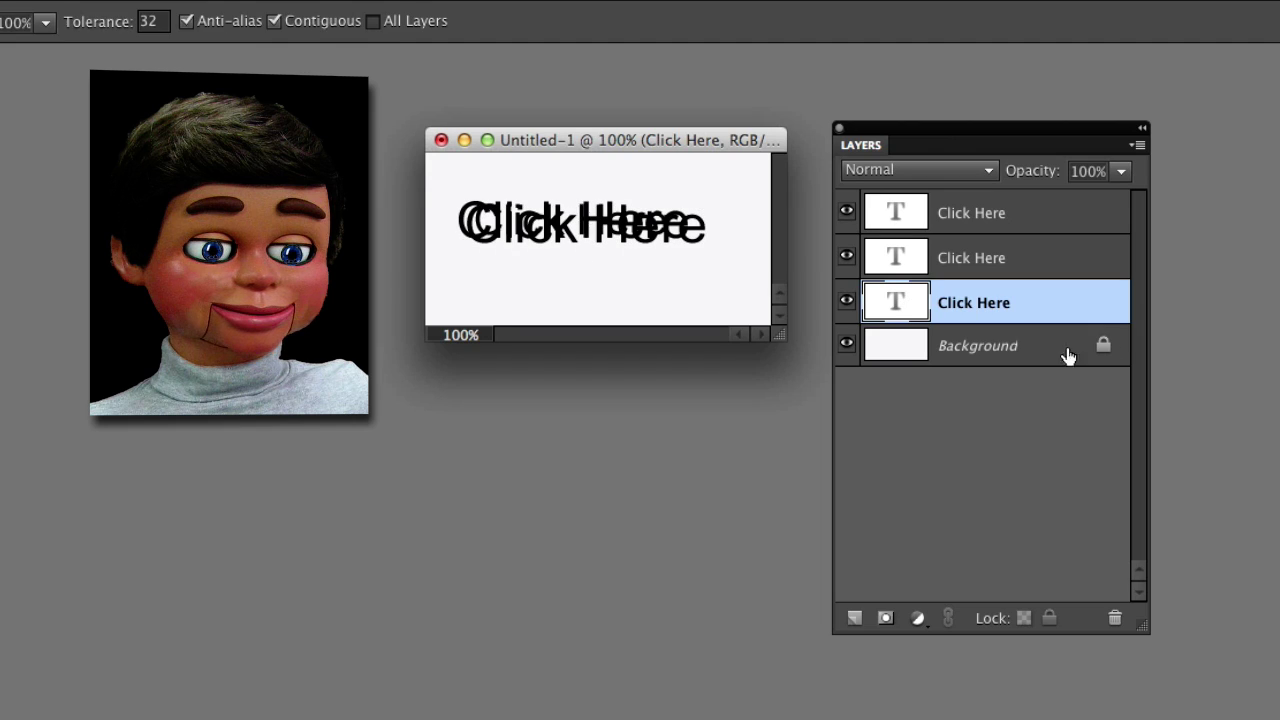
left_click(1022, 356)
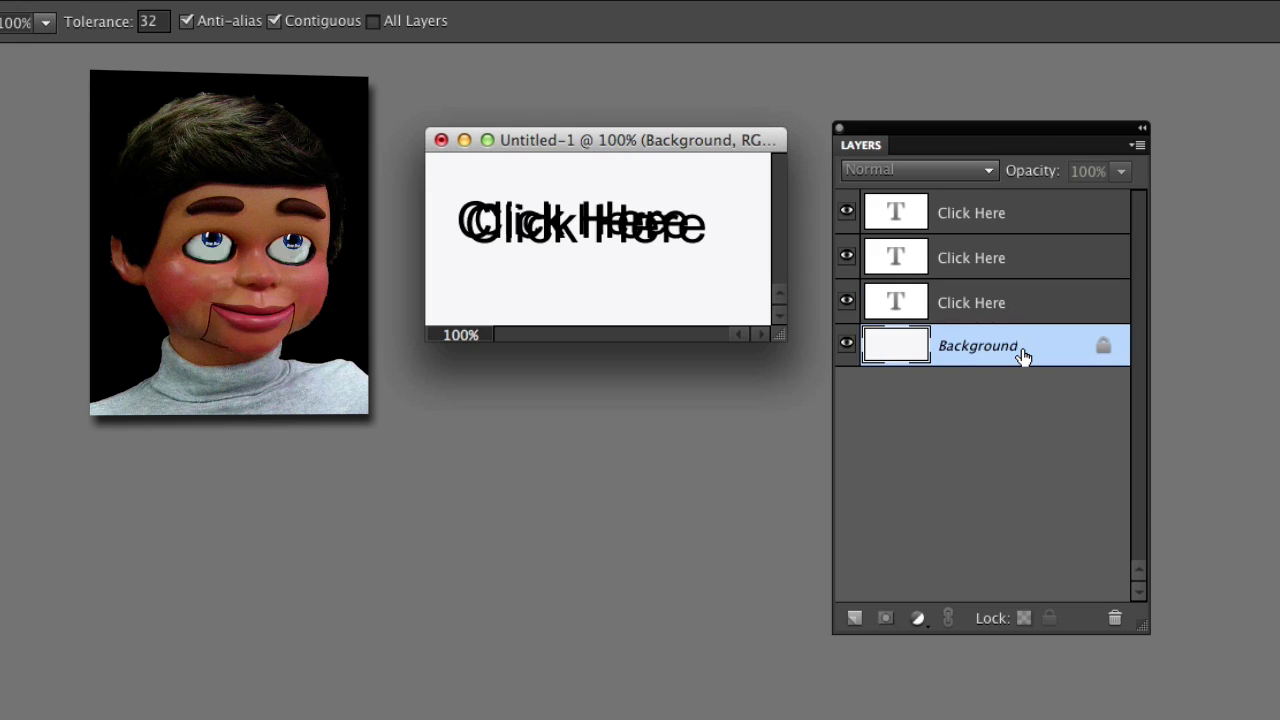
right_click(948, 346)
left_click(967, 380)
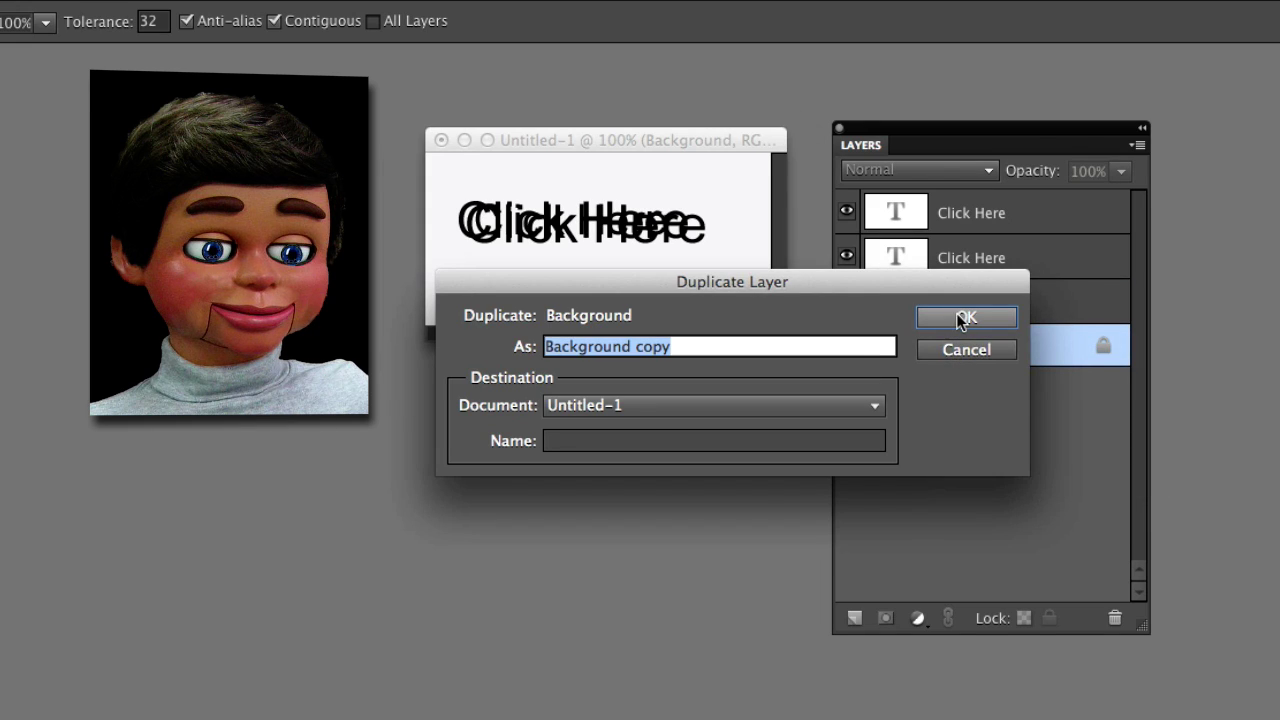
left_click(959, 318)
right_click(948, 343)
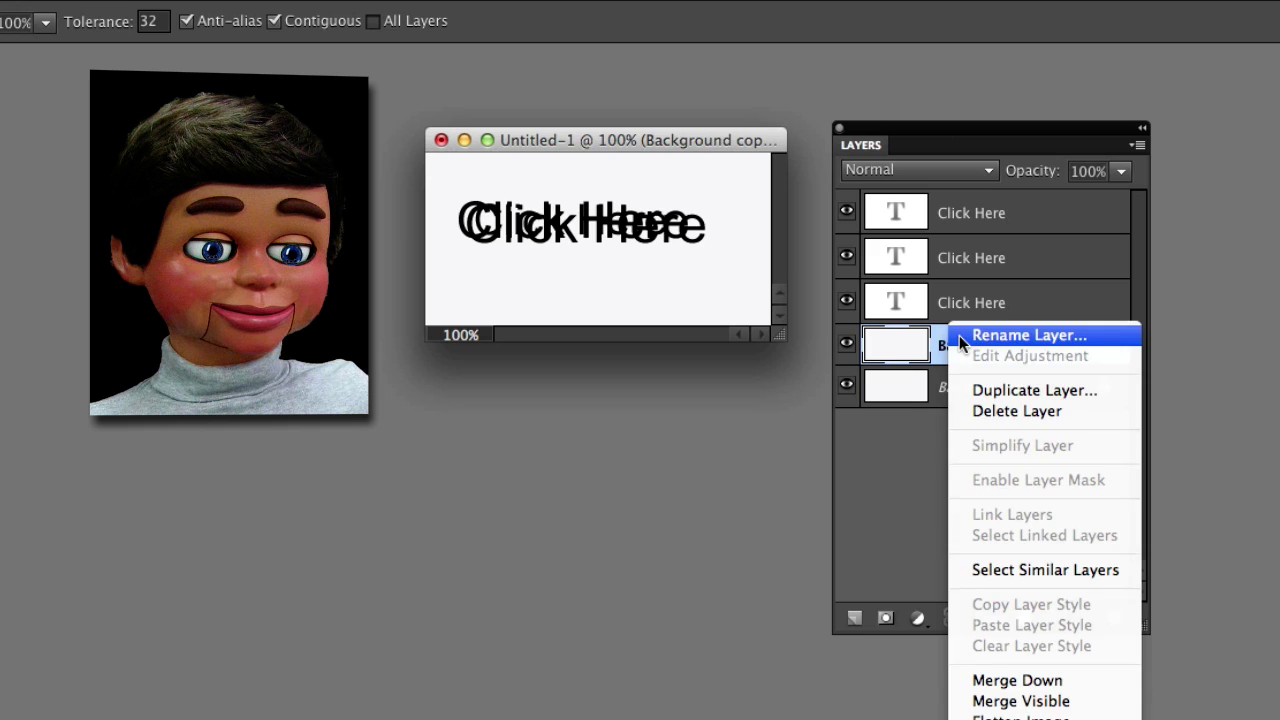
left_click(1000, 390)
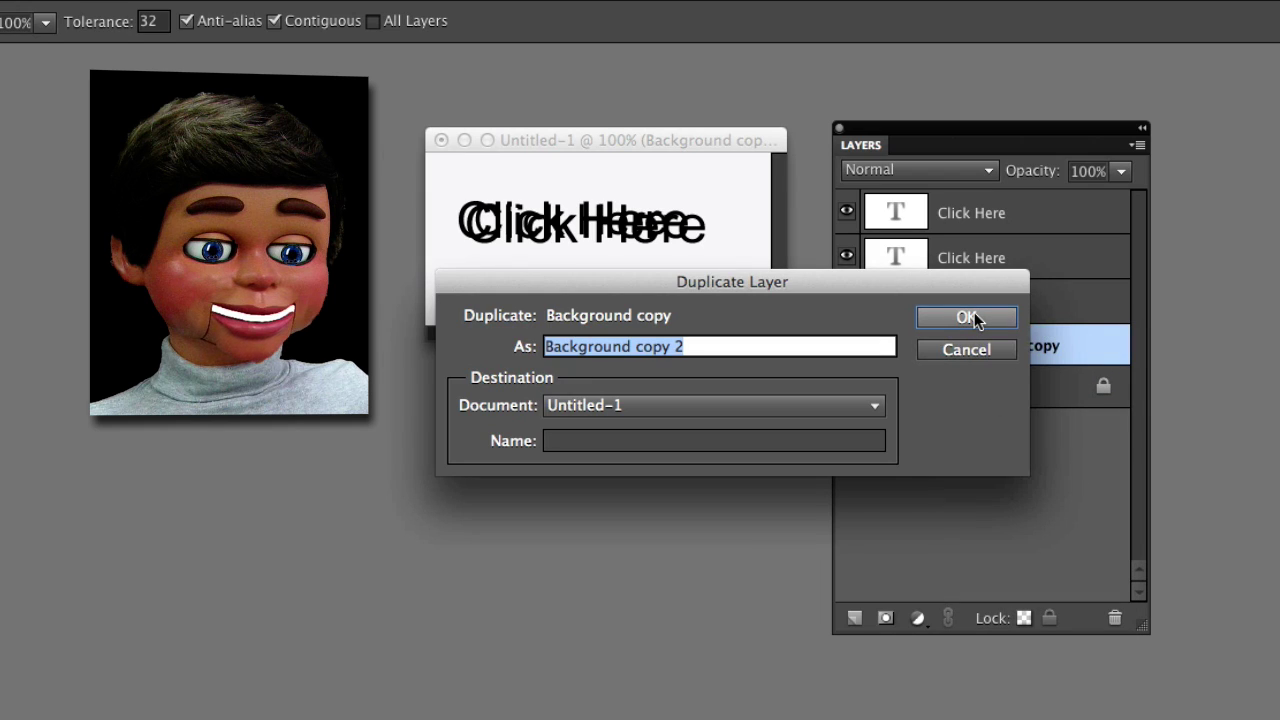
left_click(970, 317)
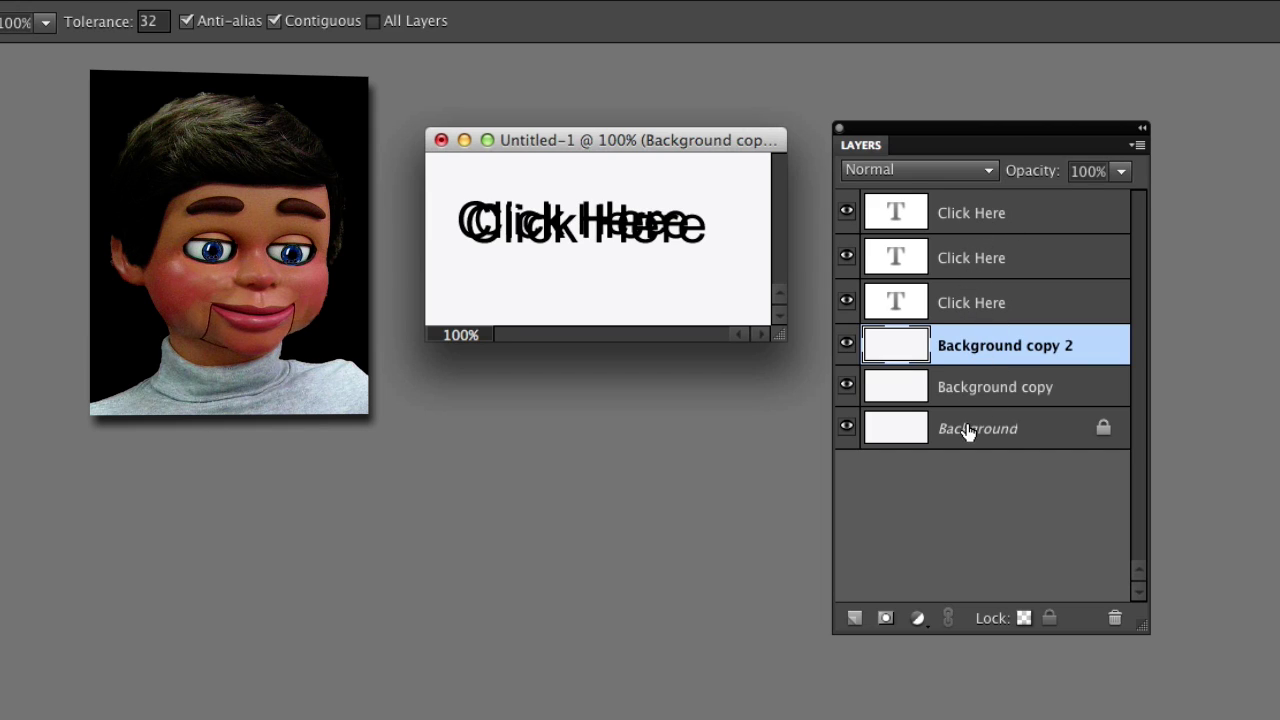
Step: Merge the lowest Click Here text with Background copy 2 and move it to the top
left_click(970, 302)
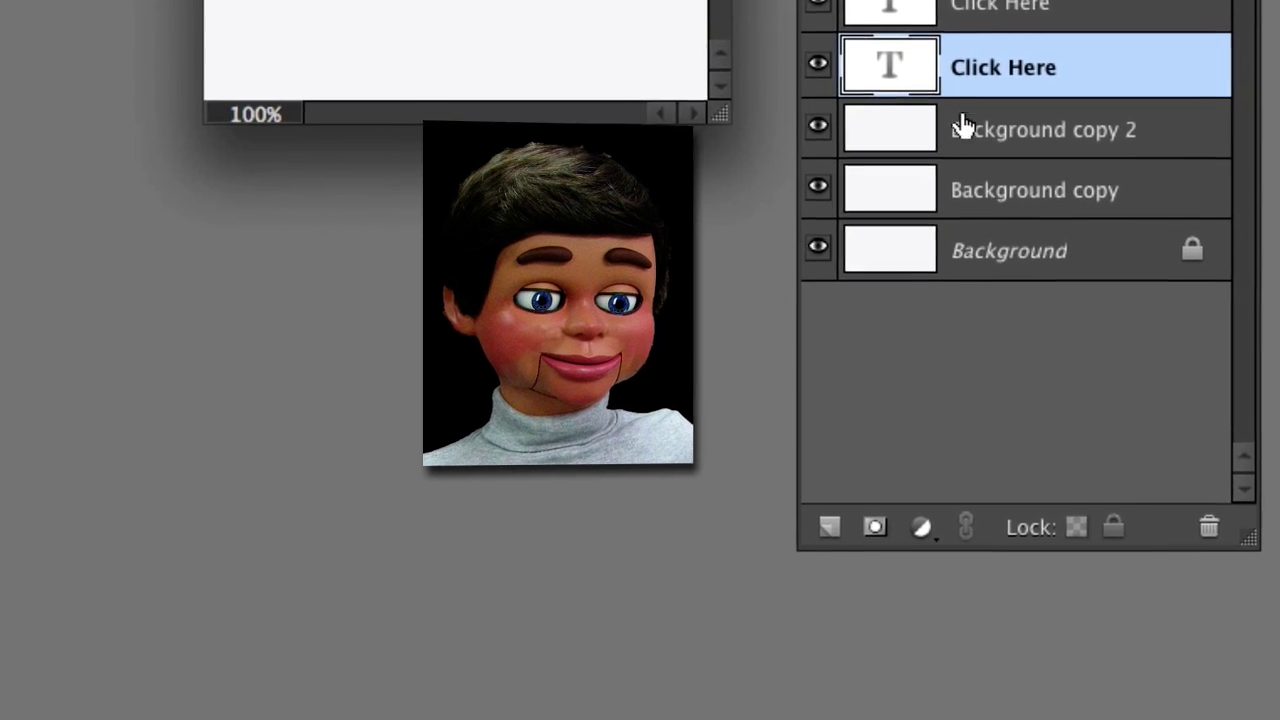
left_click(961, 125, "shift")
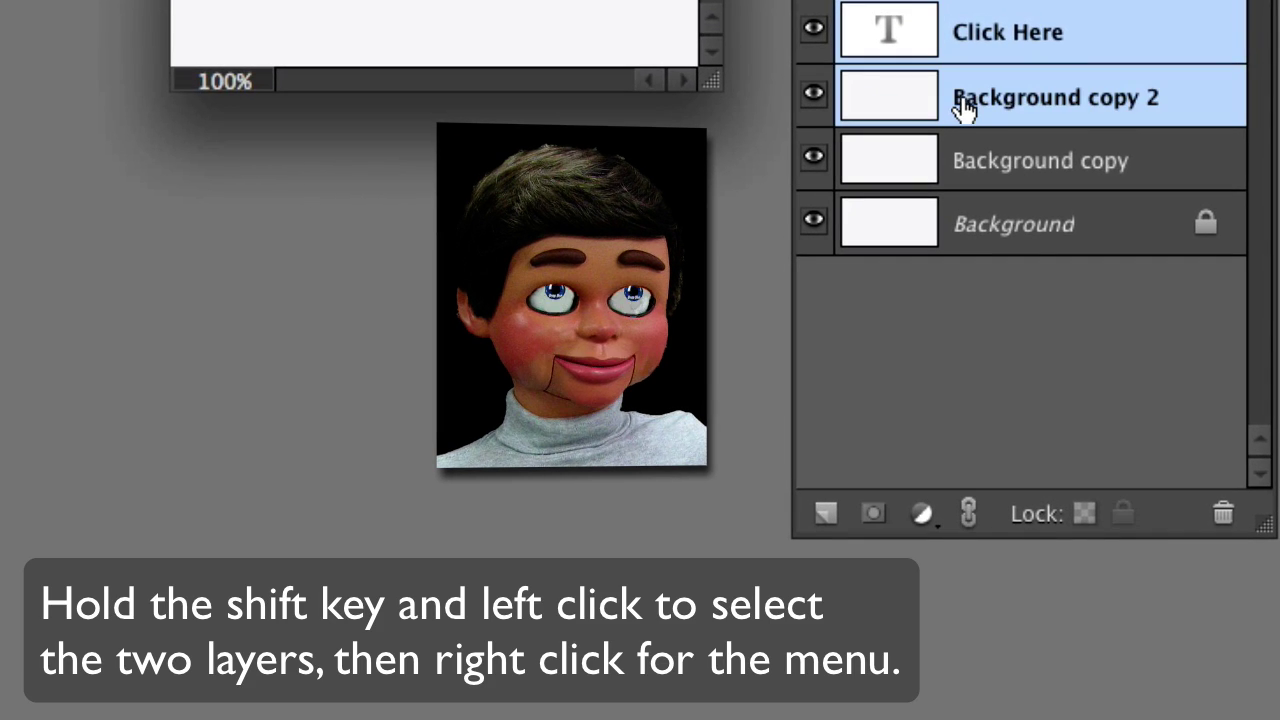
right_click(960, 124)
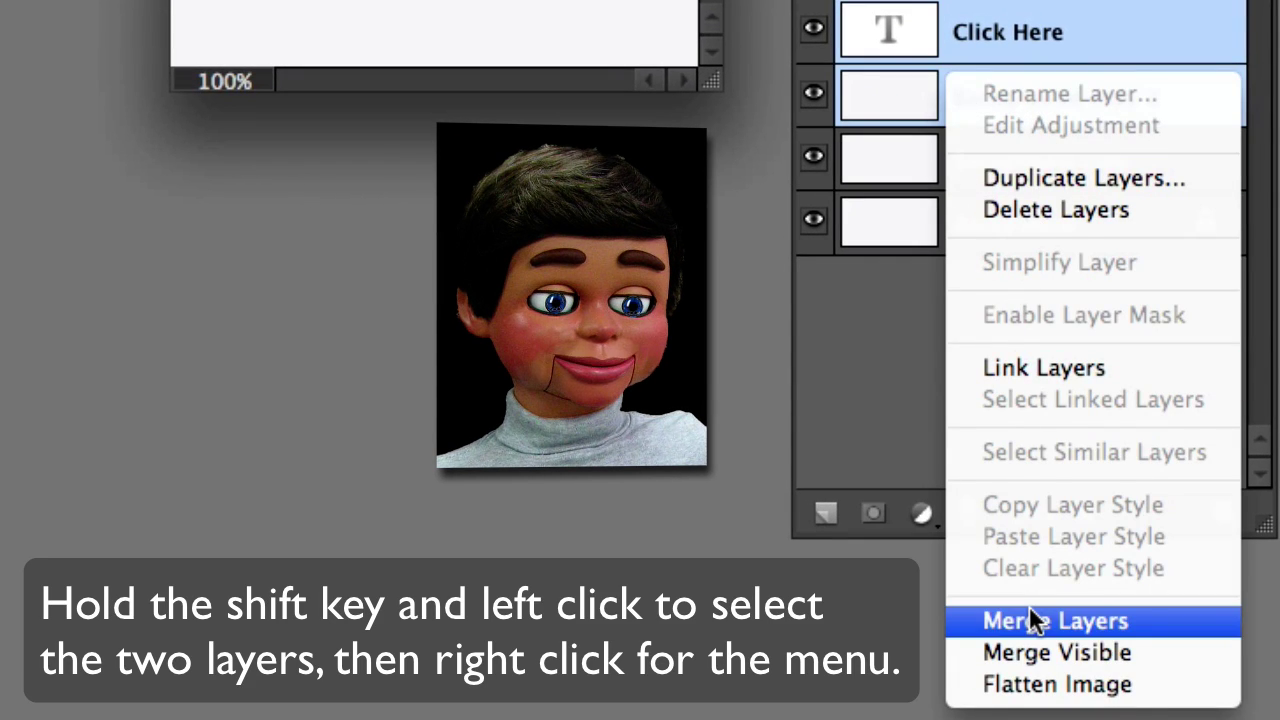
left_click(1031, 620)
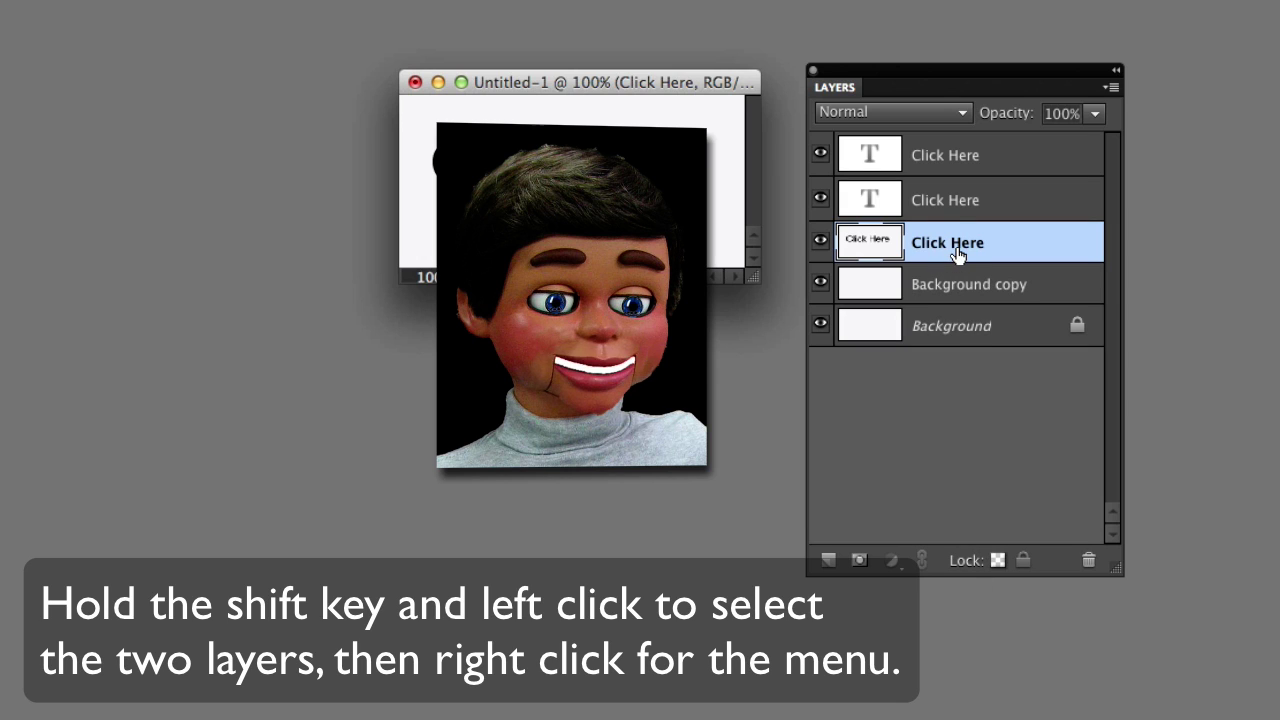
left_click_drag(967, 135, 966, 140)
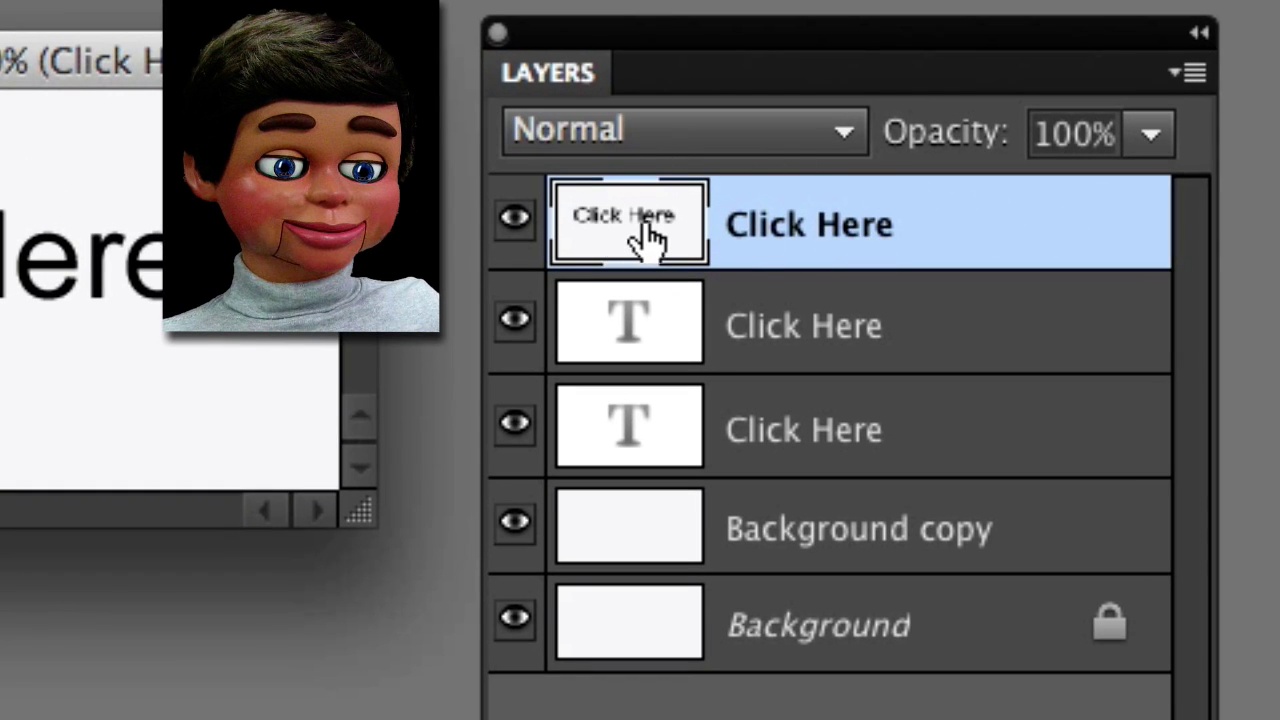
Step: Merge the next Click Here text with Background copy and move it to second place
left_click(822, 450)
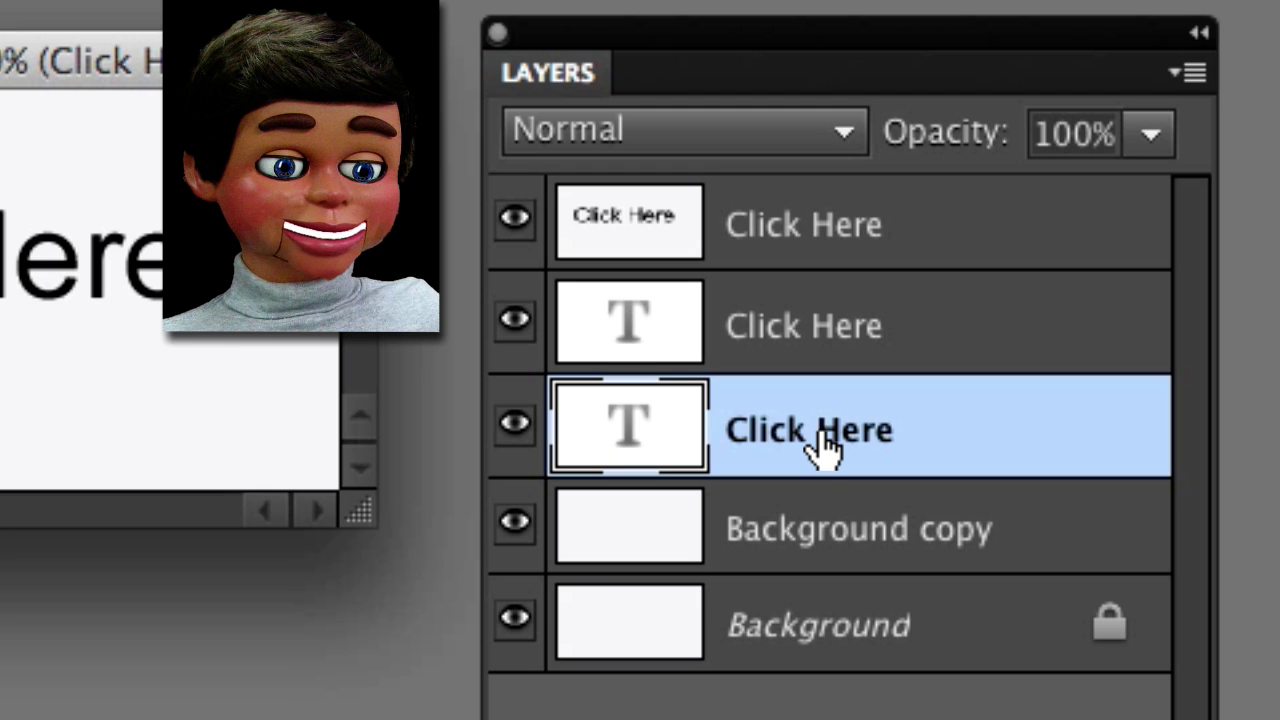
left_click(805, 525, "shift")
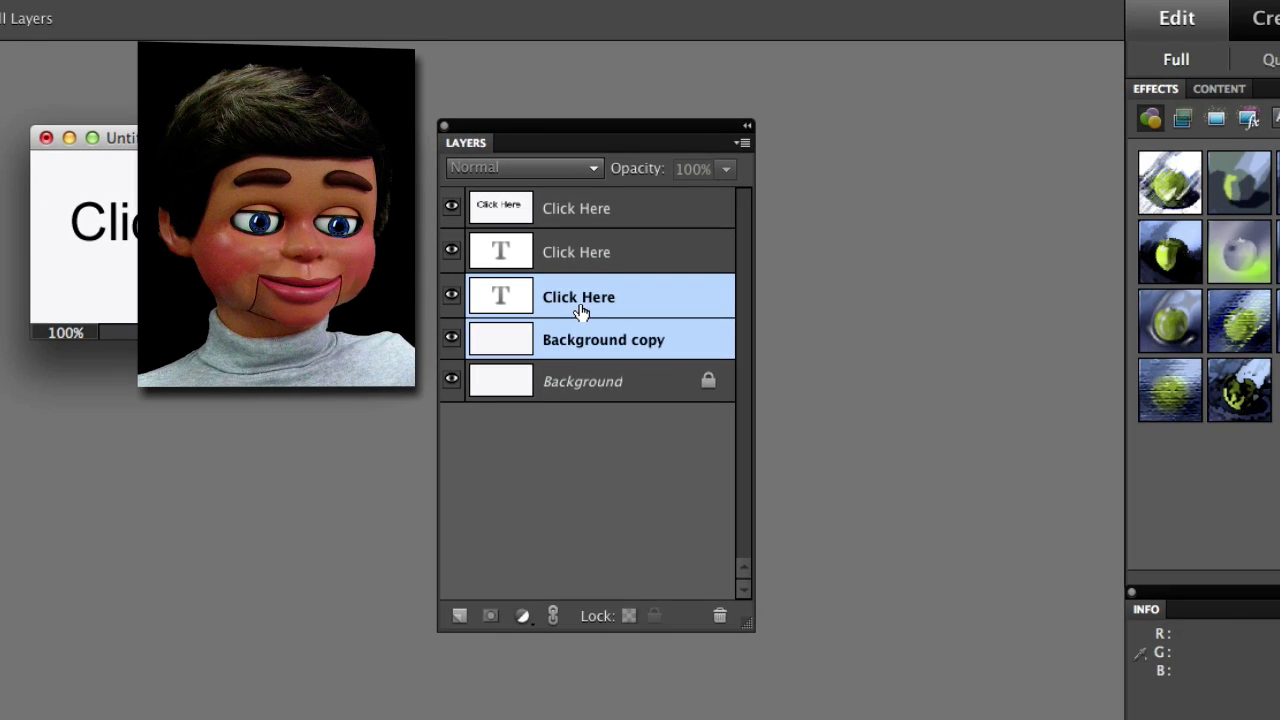
right_click(787, 412)
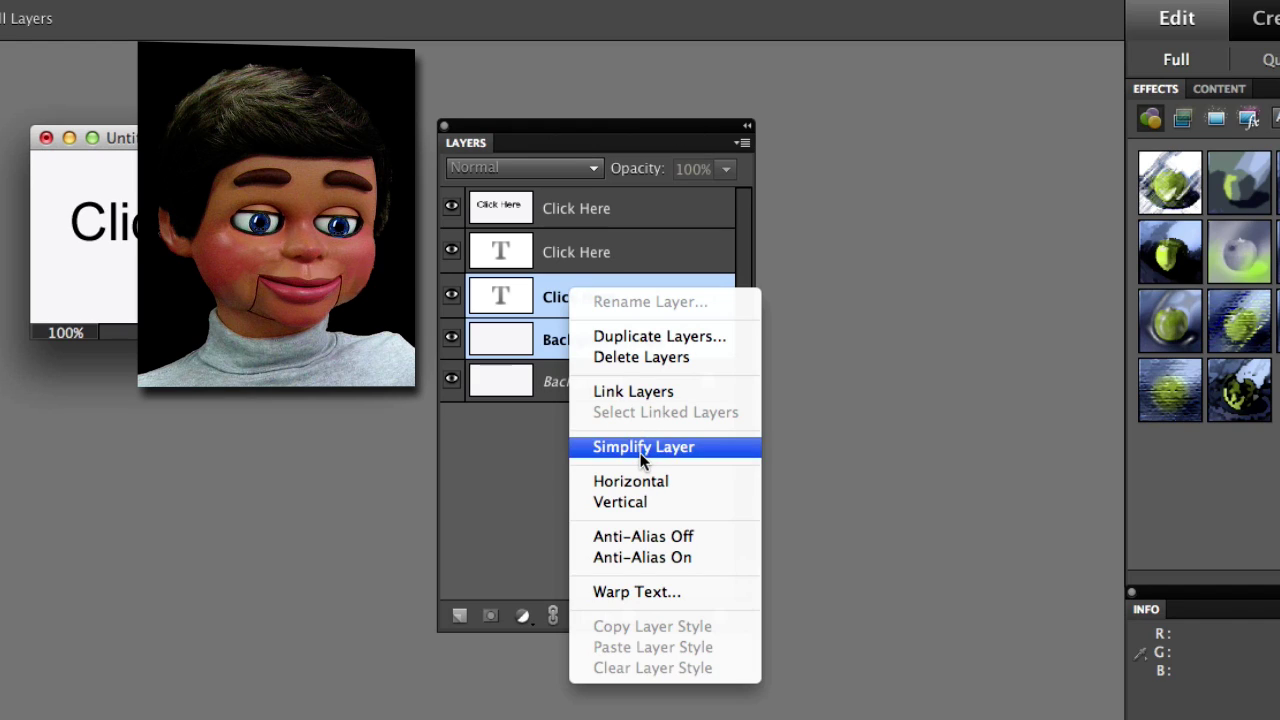
left_click(359, 446)
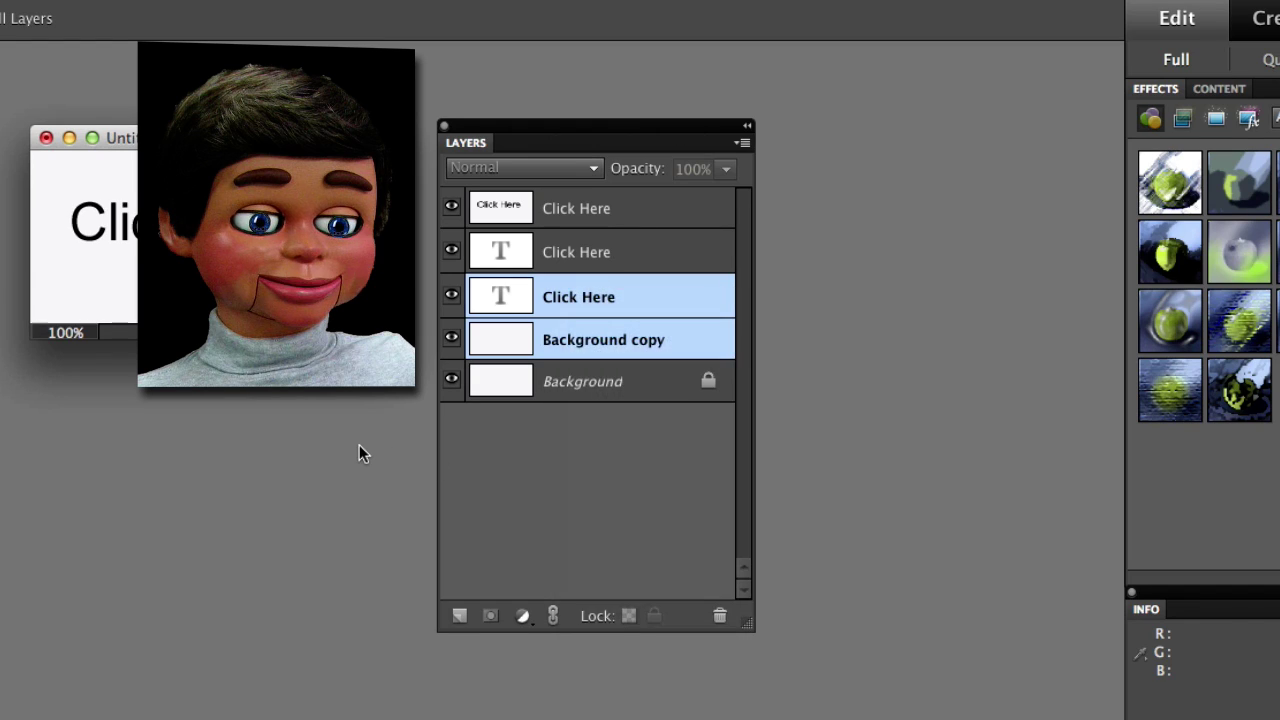
right_click(592, 334)
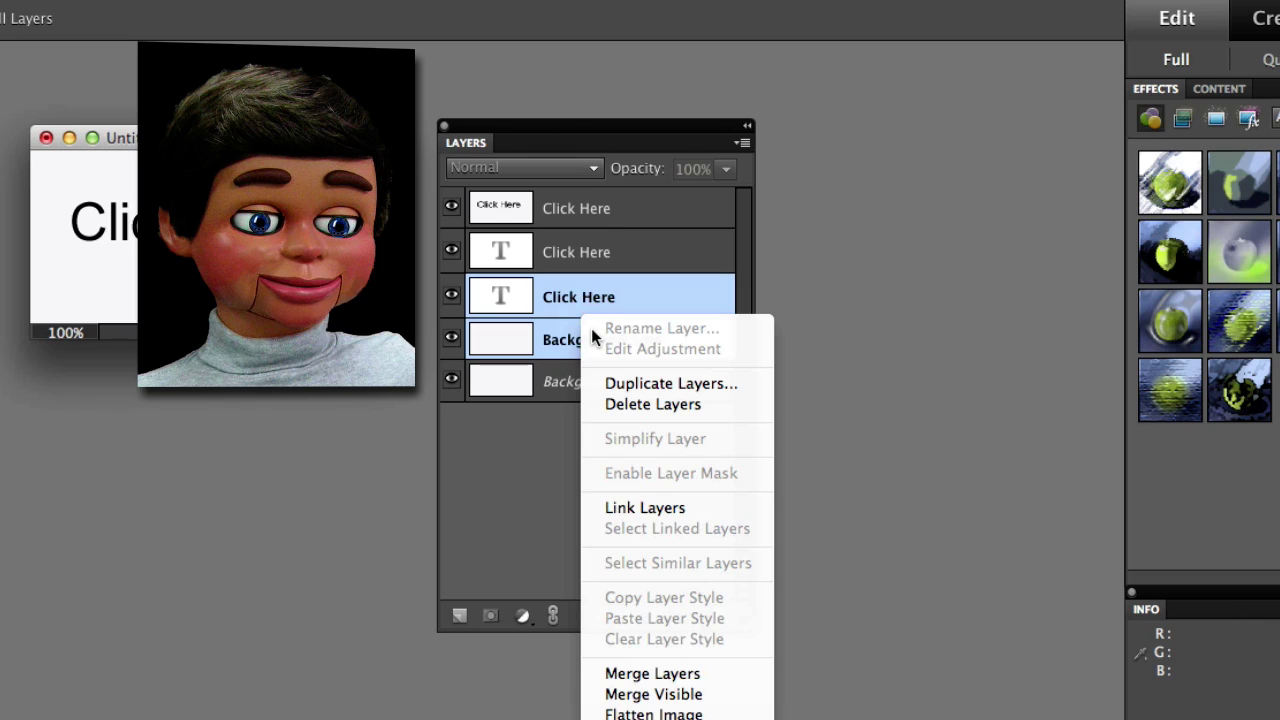
left_click(692, 673)
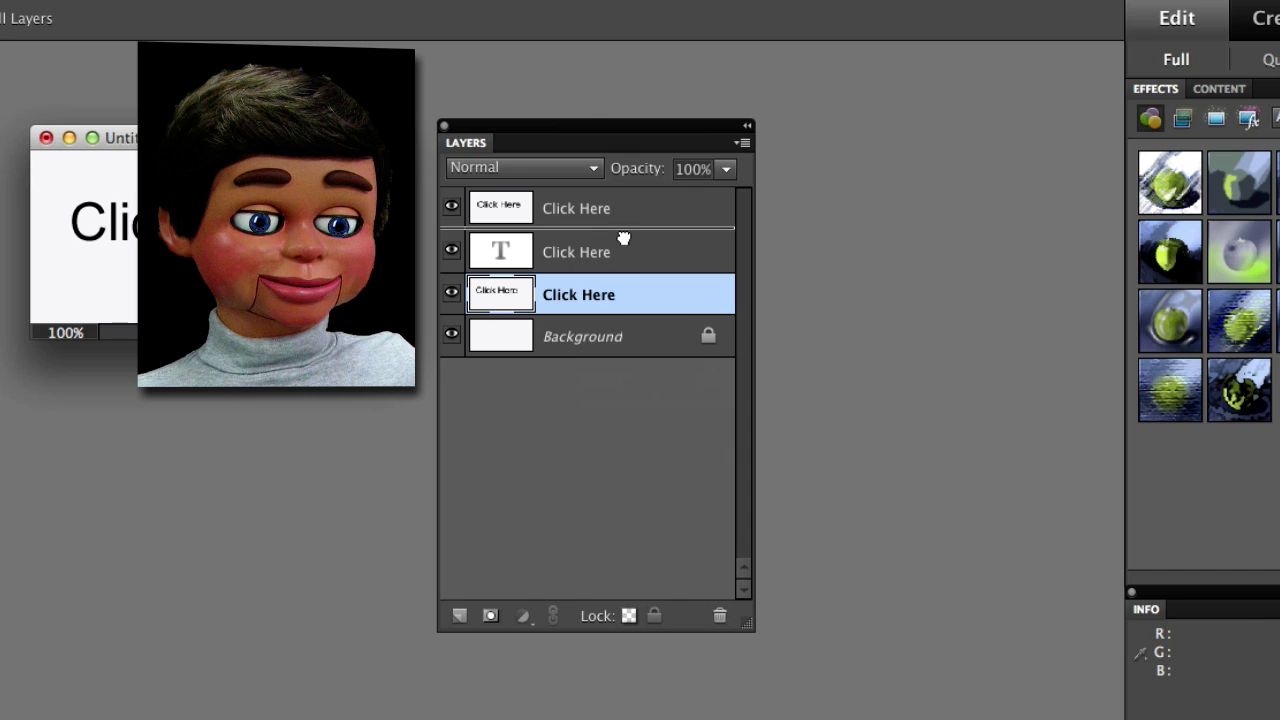
left_click_drag(623, 238, 625, 241)
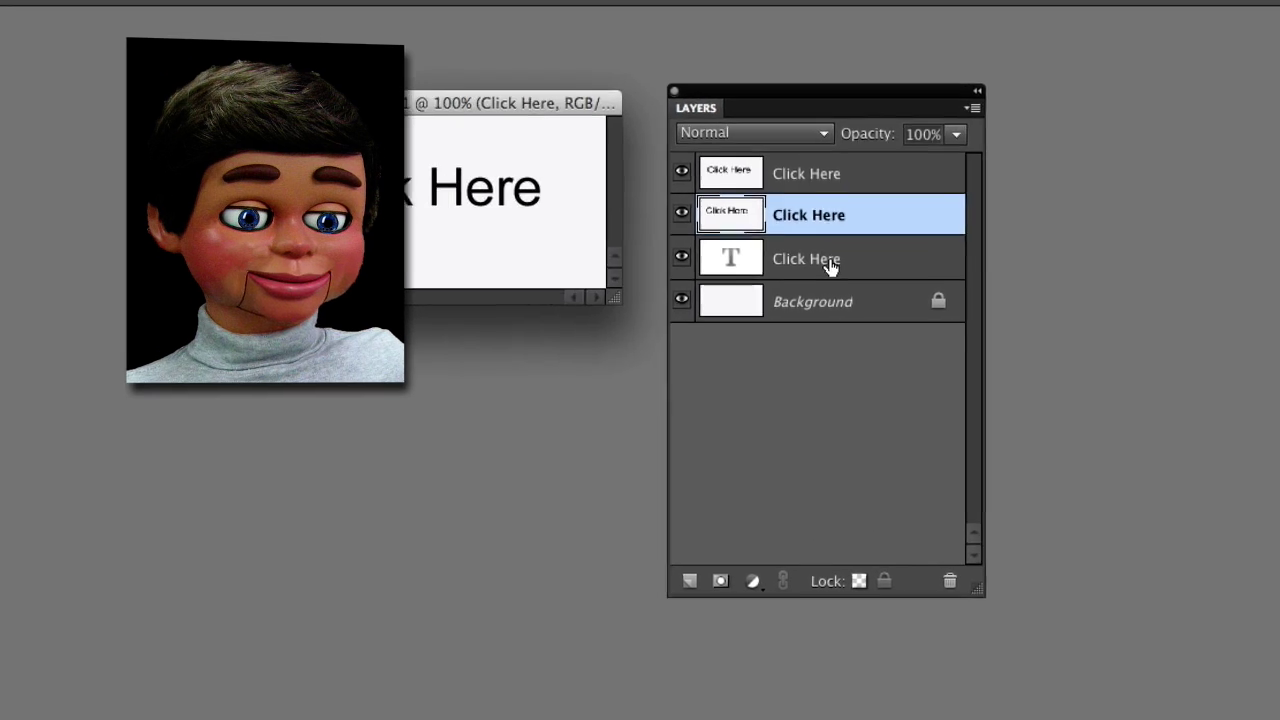
Step: Merge the last Click Here text into the Background layer, then select Background
left_click(600, 300)
left_click(969, 277, "shift")
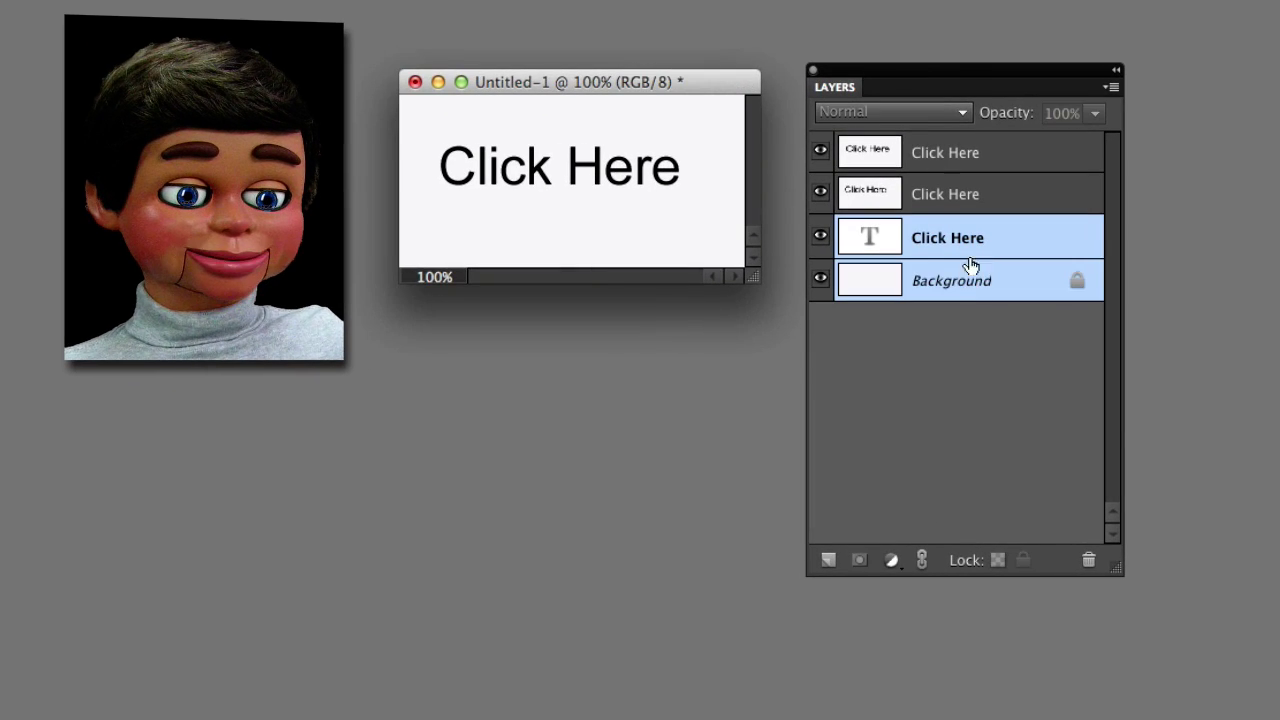
right_click(991, 277)
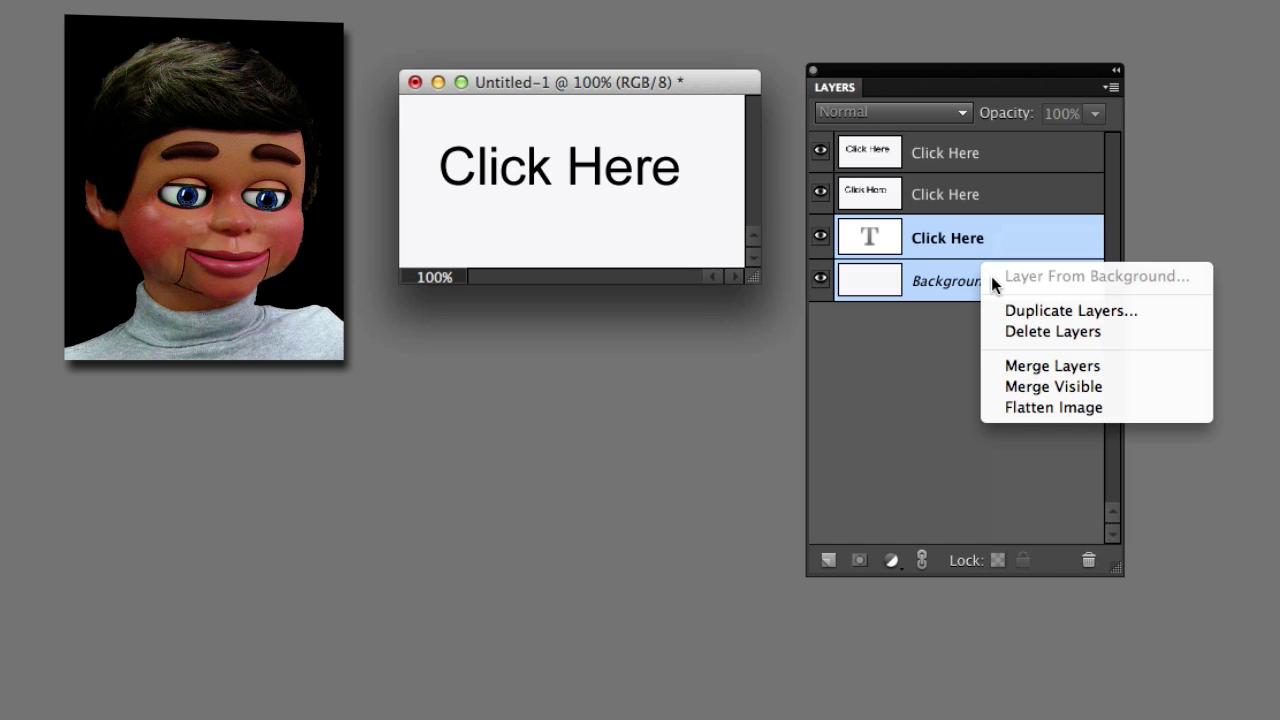
left_click(1027, 367)
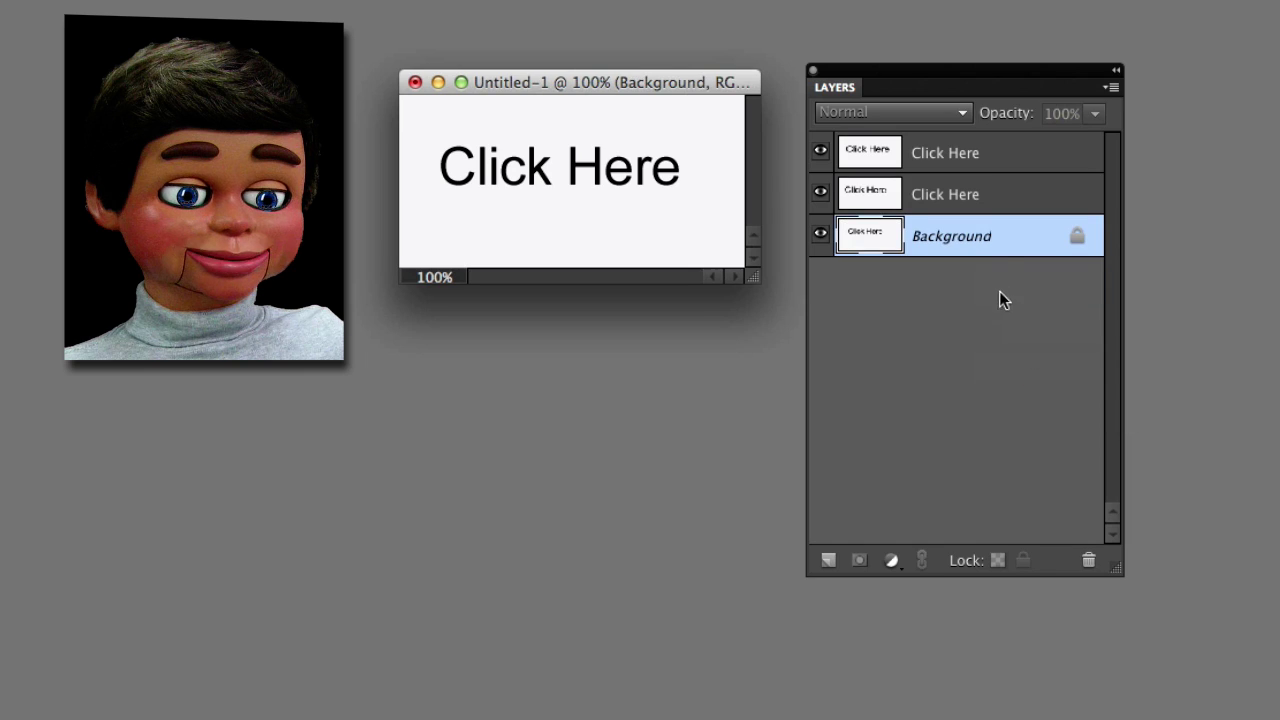
left_click(980, 163)
left_click(963, 195)
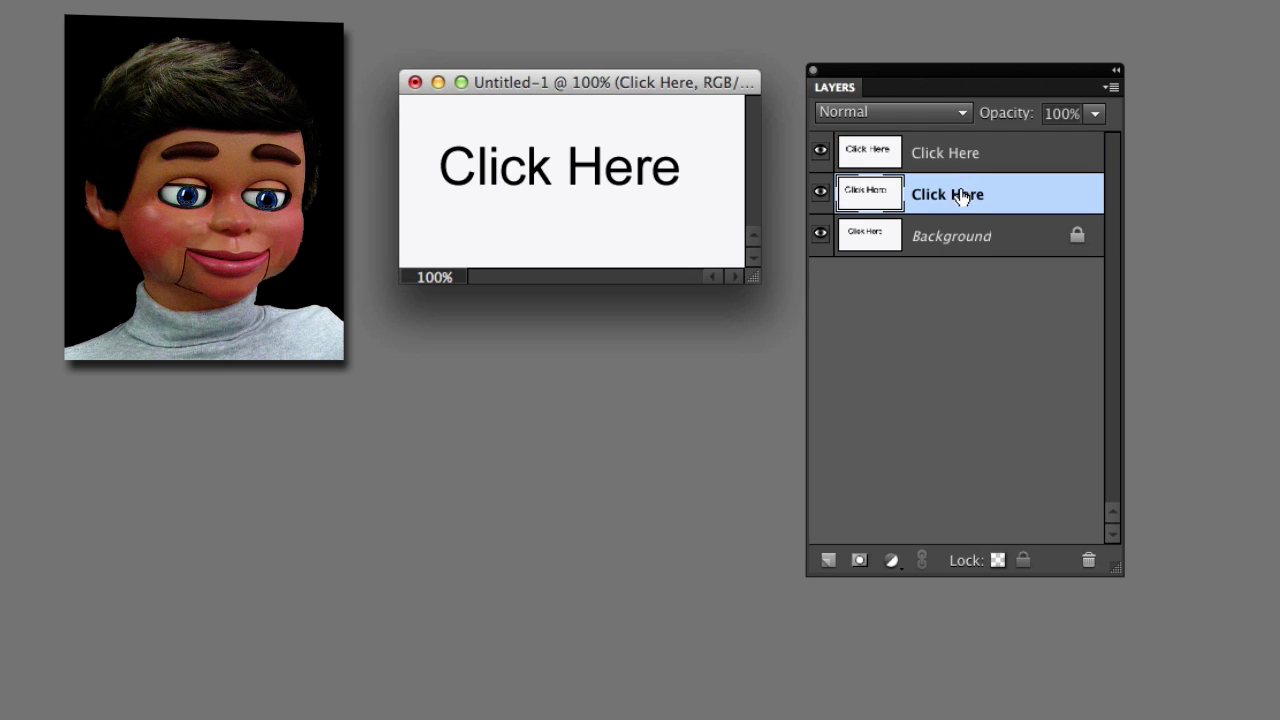
left_click(940, 250)
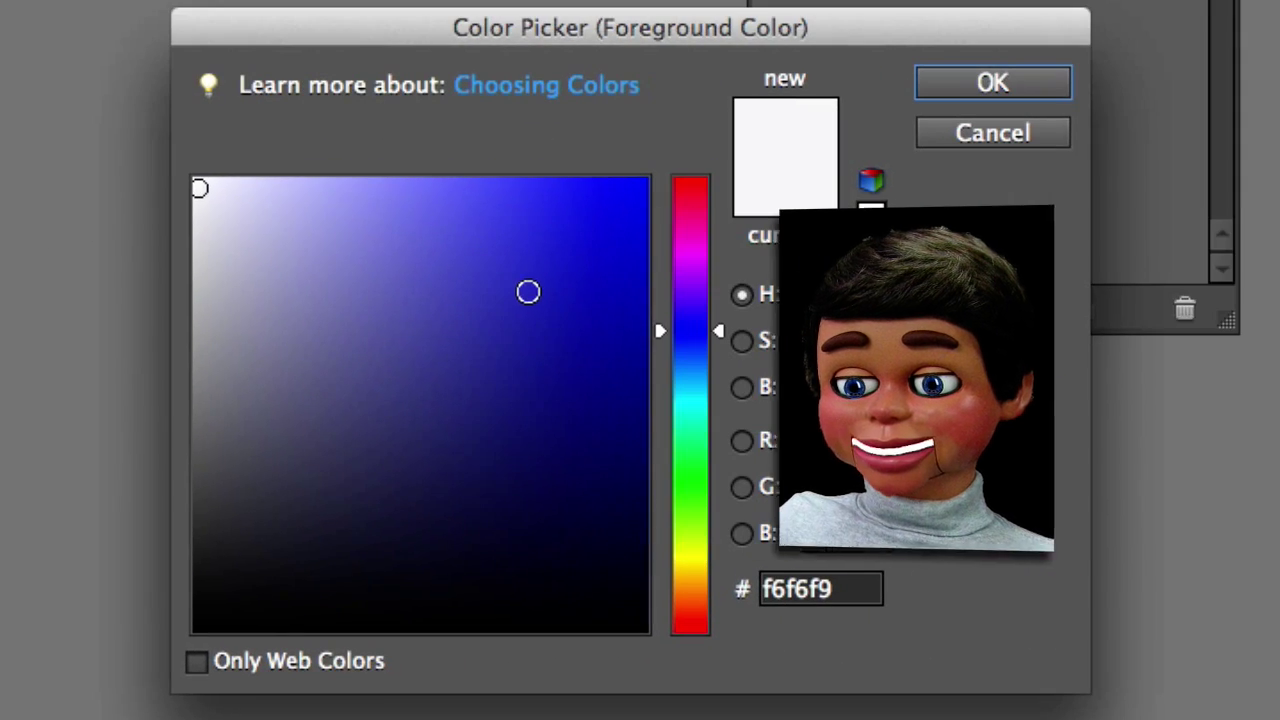
Step: Fill the Background frame with lavender c5b9d6 and hide the top and middle Click Here layers
type("247")
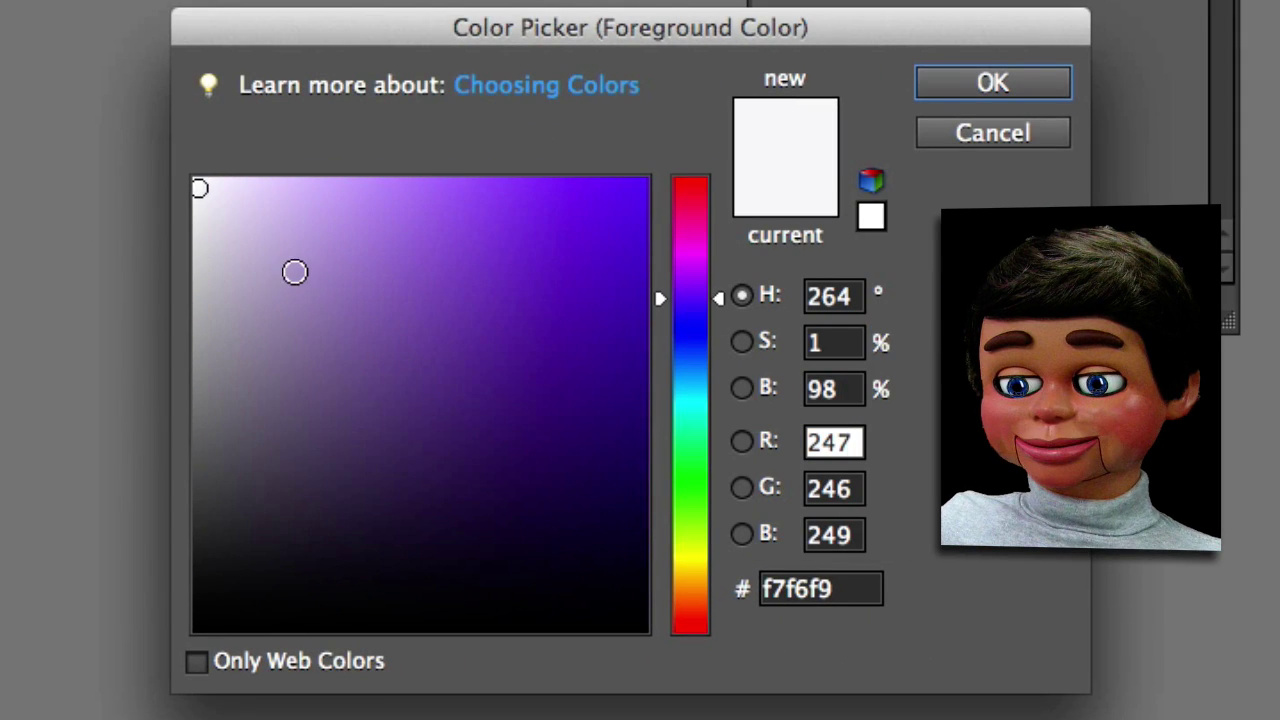
mouse_move(295, 272)
left_mouse_down()
mouse_move(217, 257)
mouse_move(269, 251)
mouse_move(254, 250)
left_mouse_up()
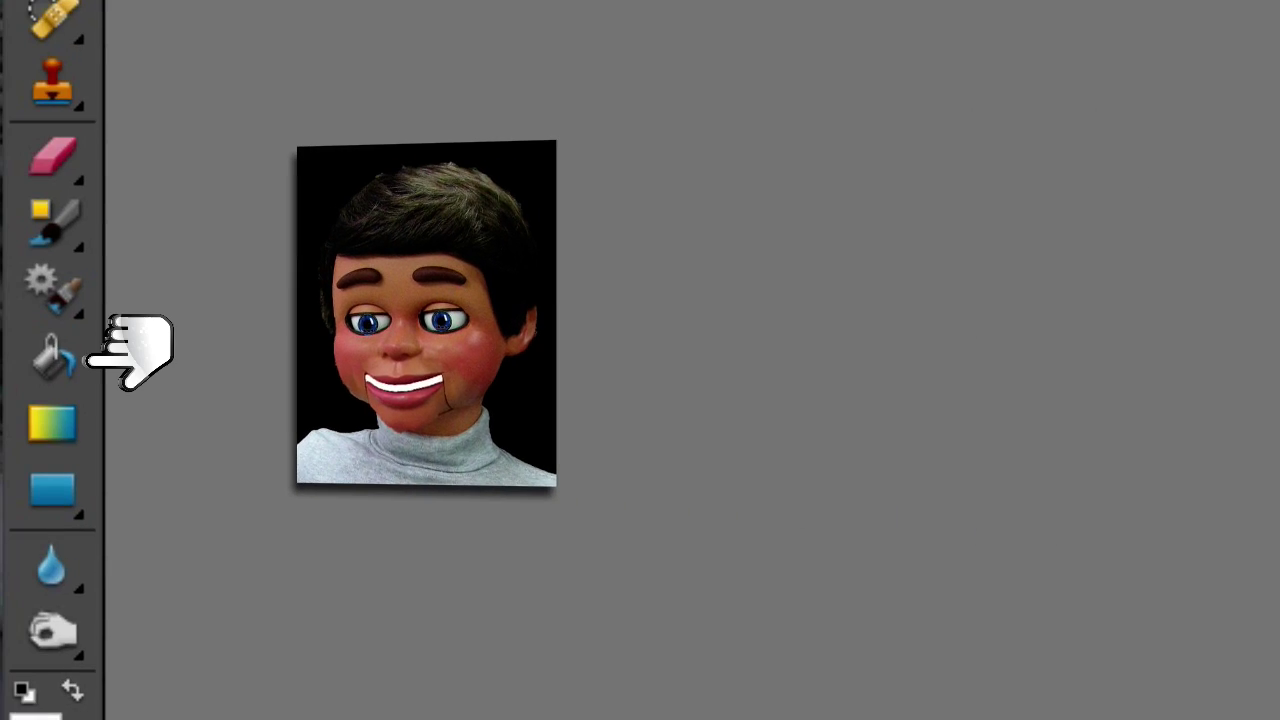
left_click(88, 356)
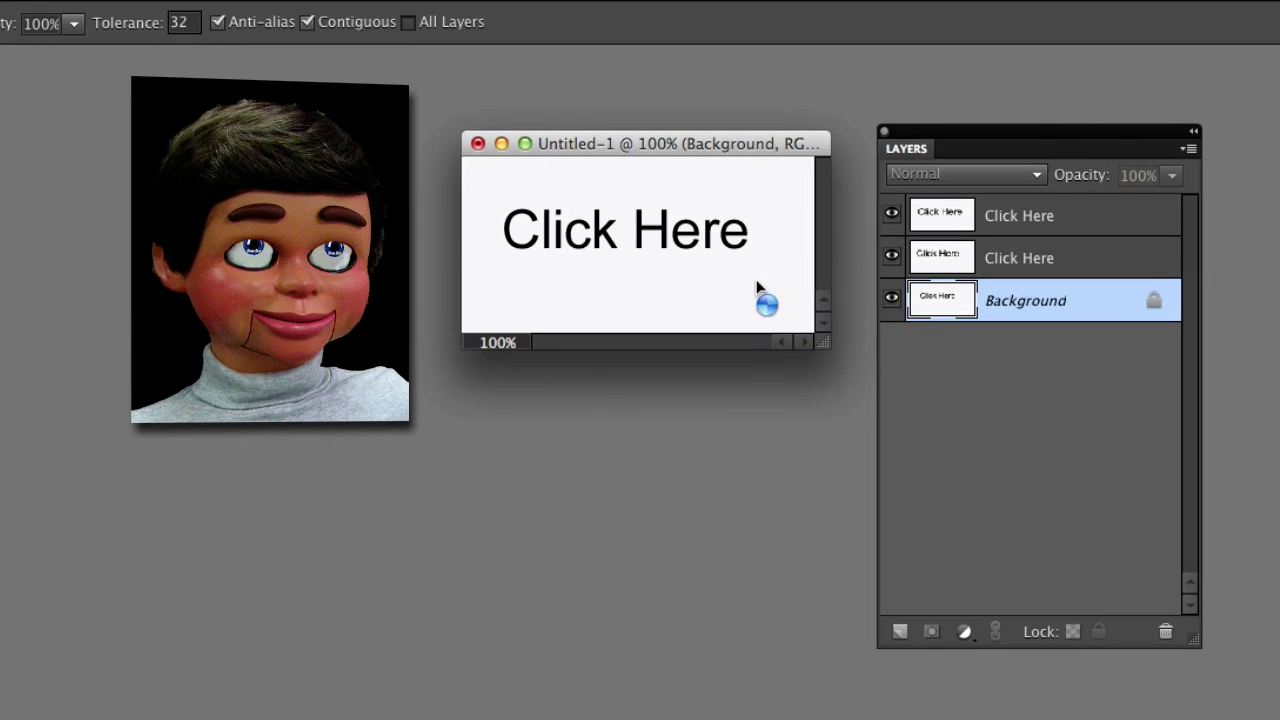
left_click(756, 279)
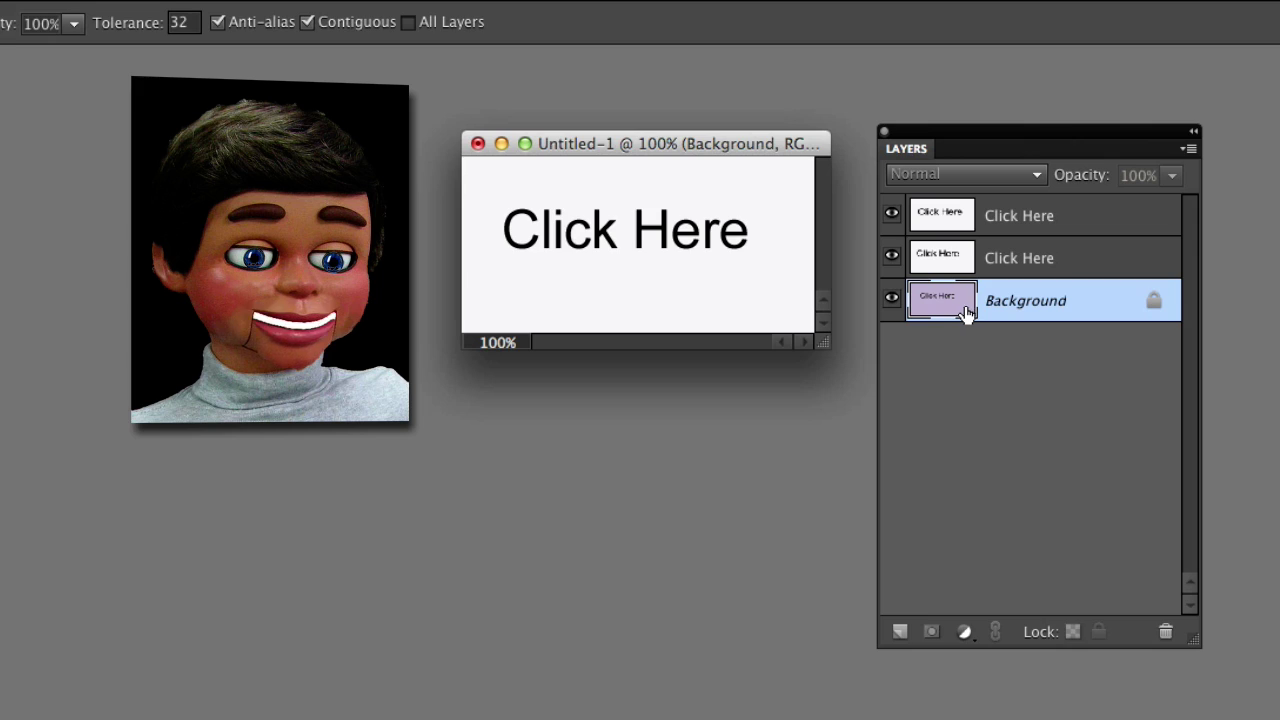
left_click(891, 214)
left_click(891, 256)
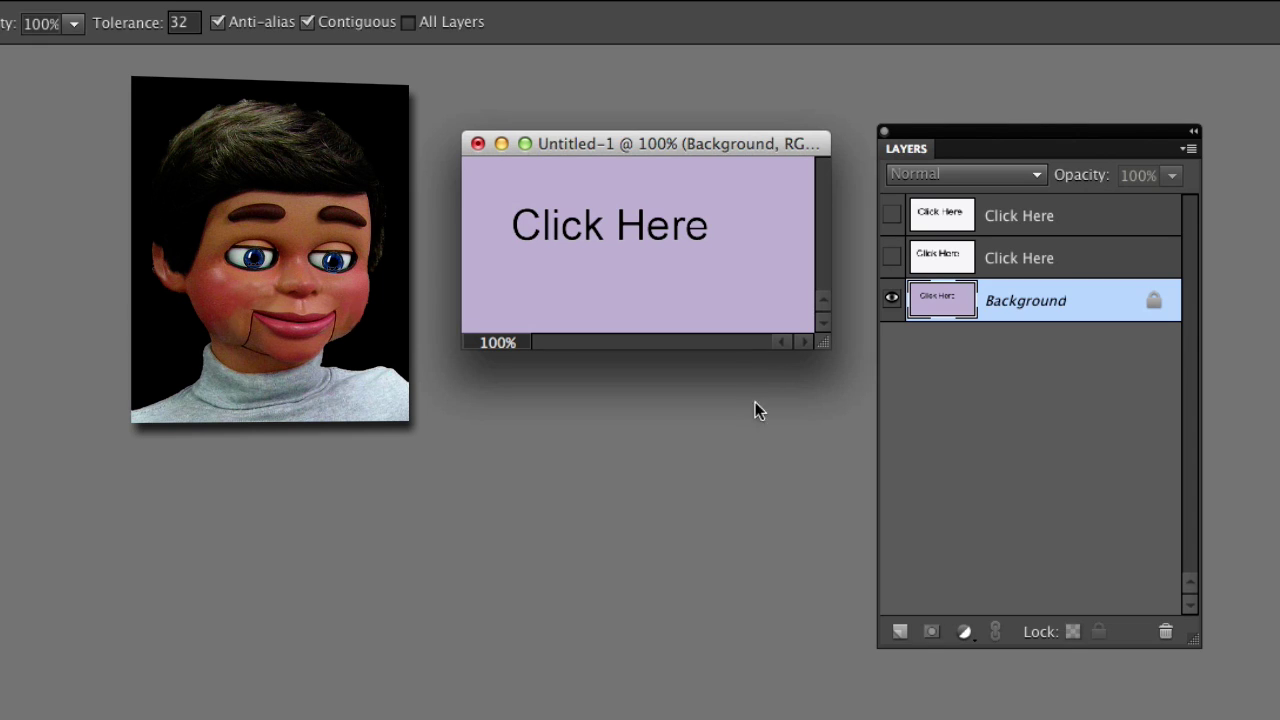
Step: Show the middle Click Here layer and set the foreground colour to purple c1a9e4
left_click(893, 258)
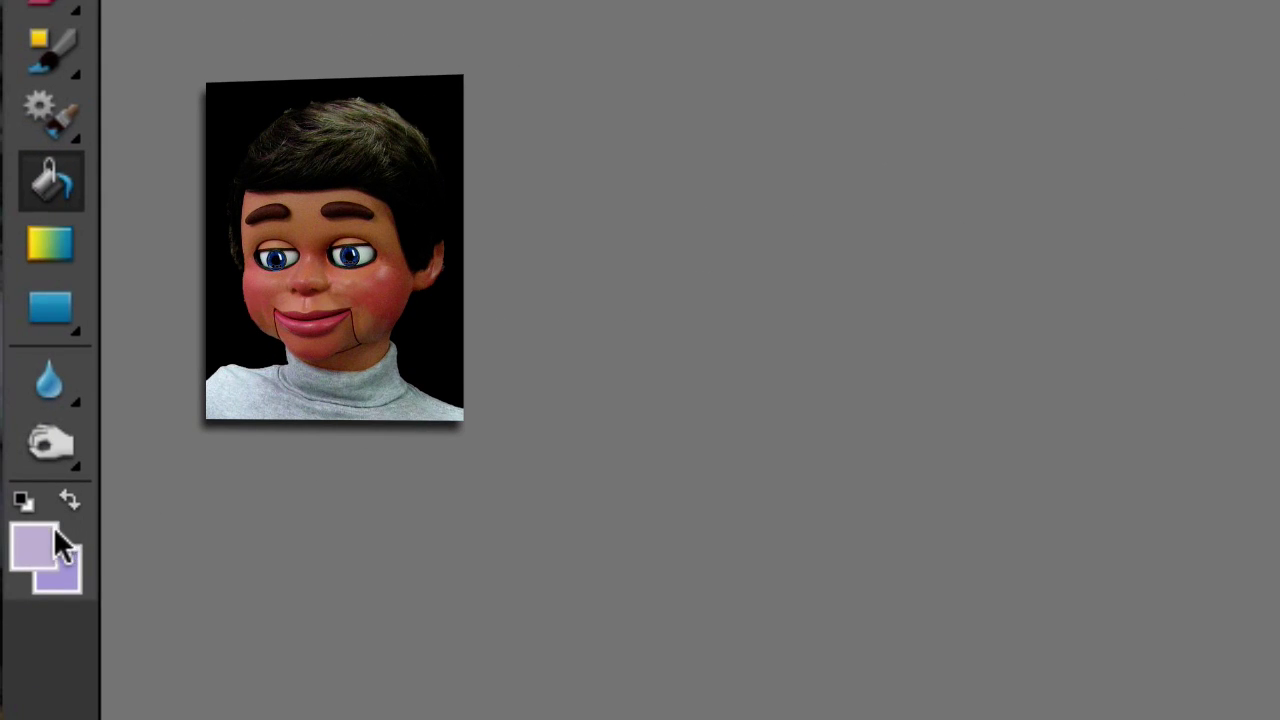
left_click(37, 538)
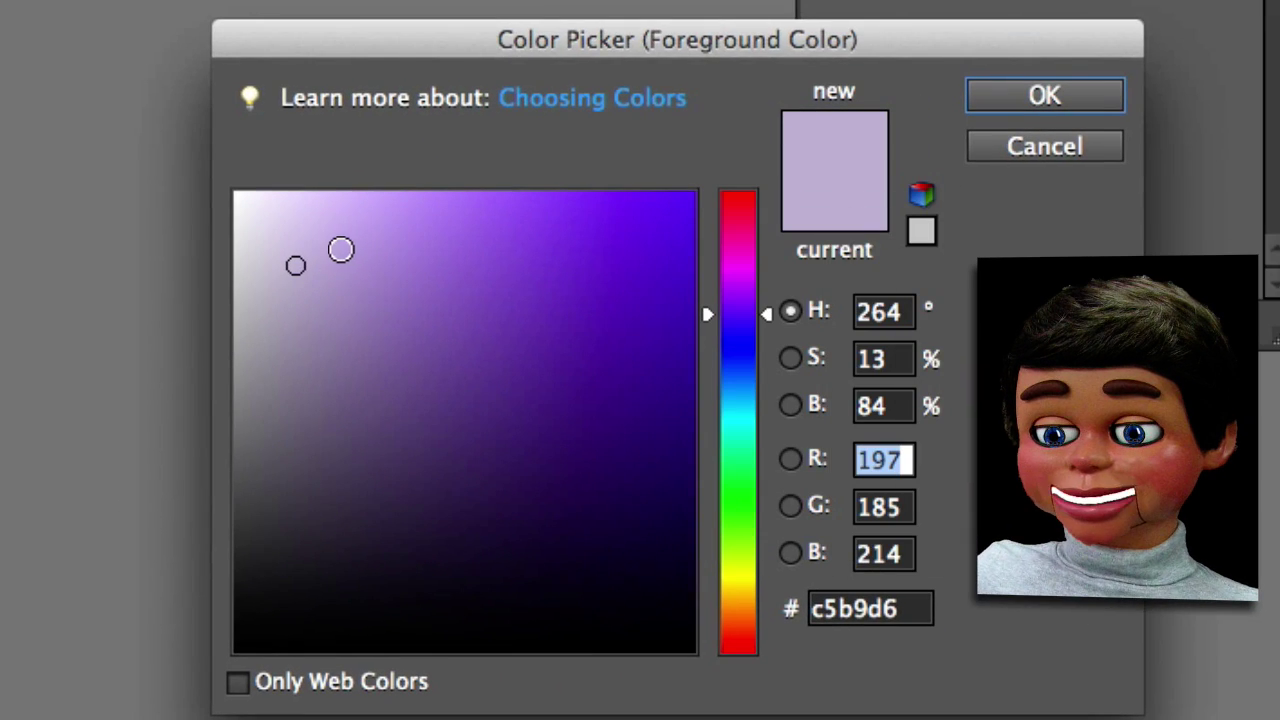
left_click(343, 238)
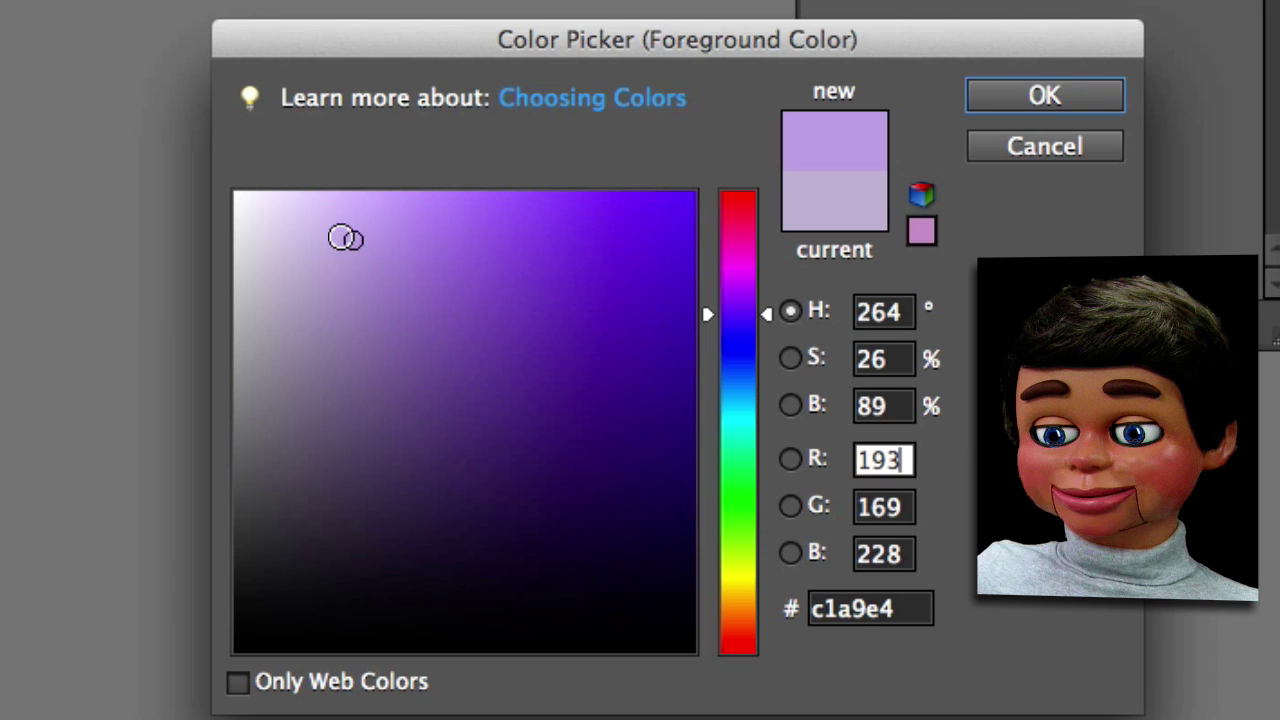
left_click(996, 100)
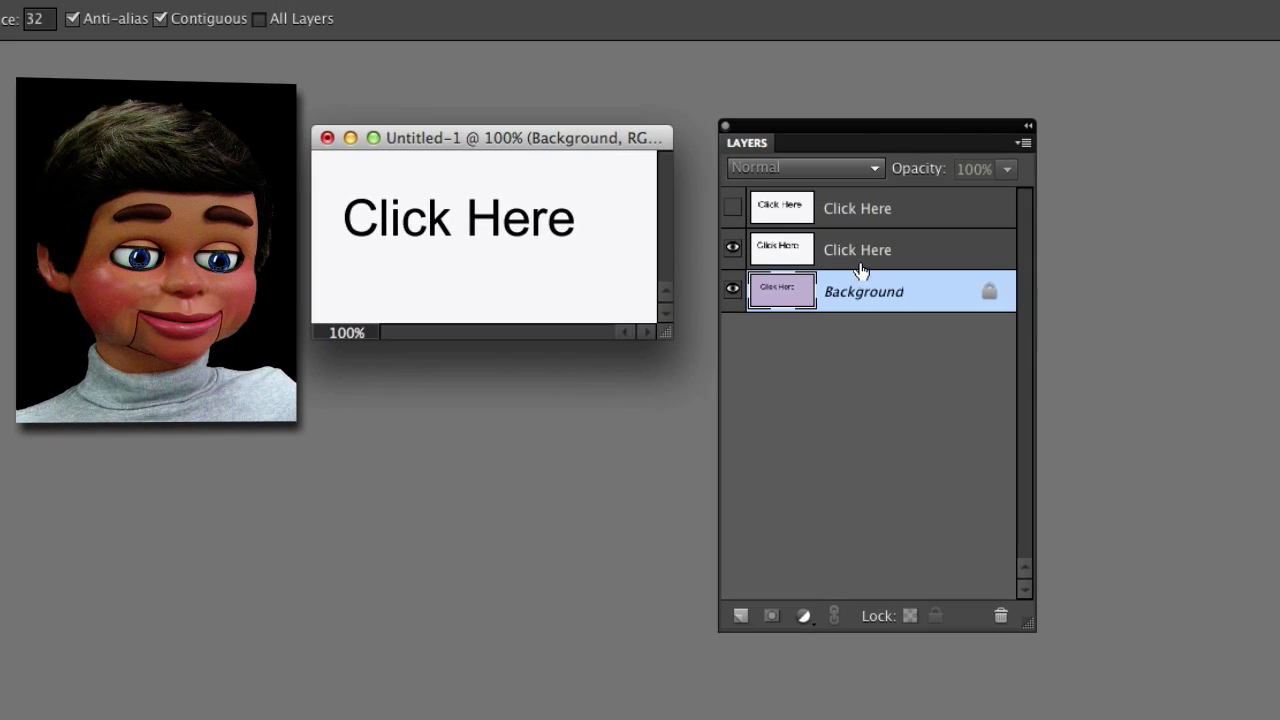
Step: Fill the middle frame with the c1a9e4 purple and make the top Click Here layer visible
left_click(864, 254)
left_click(565, 244)
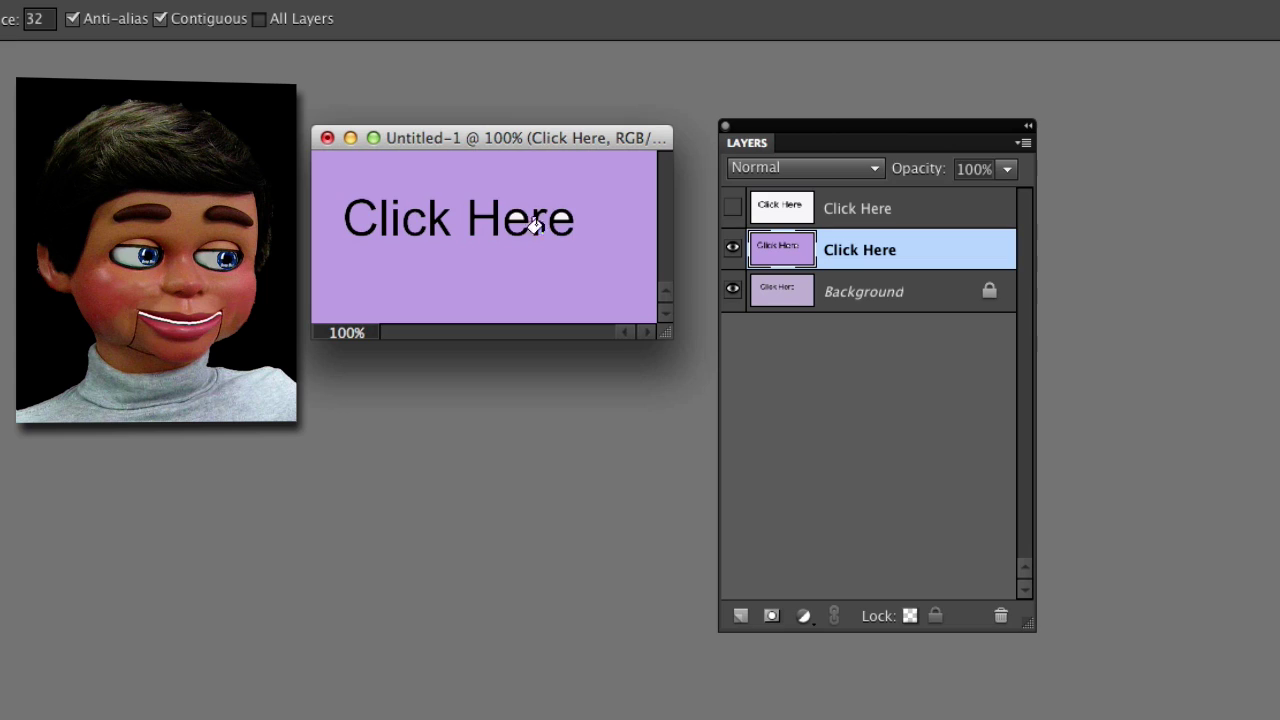
left_click(514, 222)
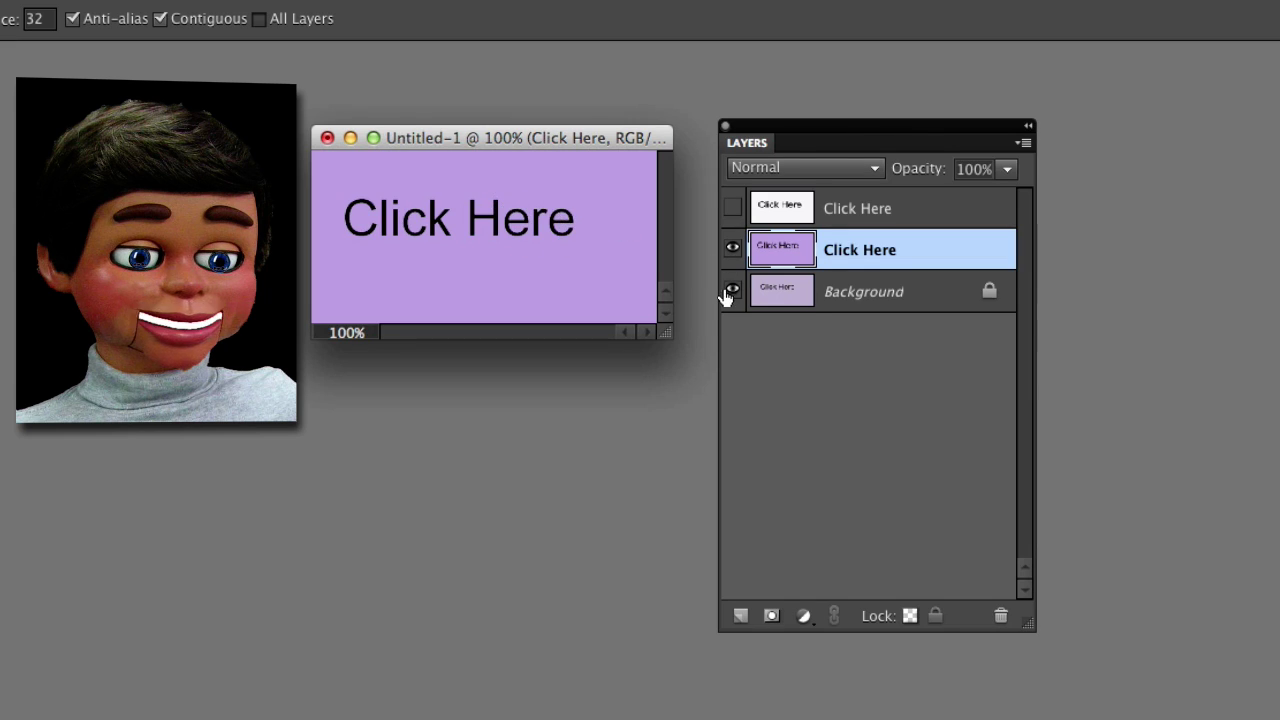
left_click(820, 212)
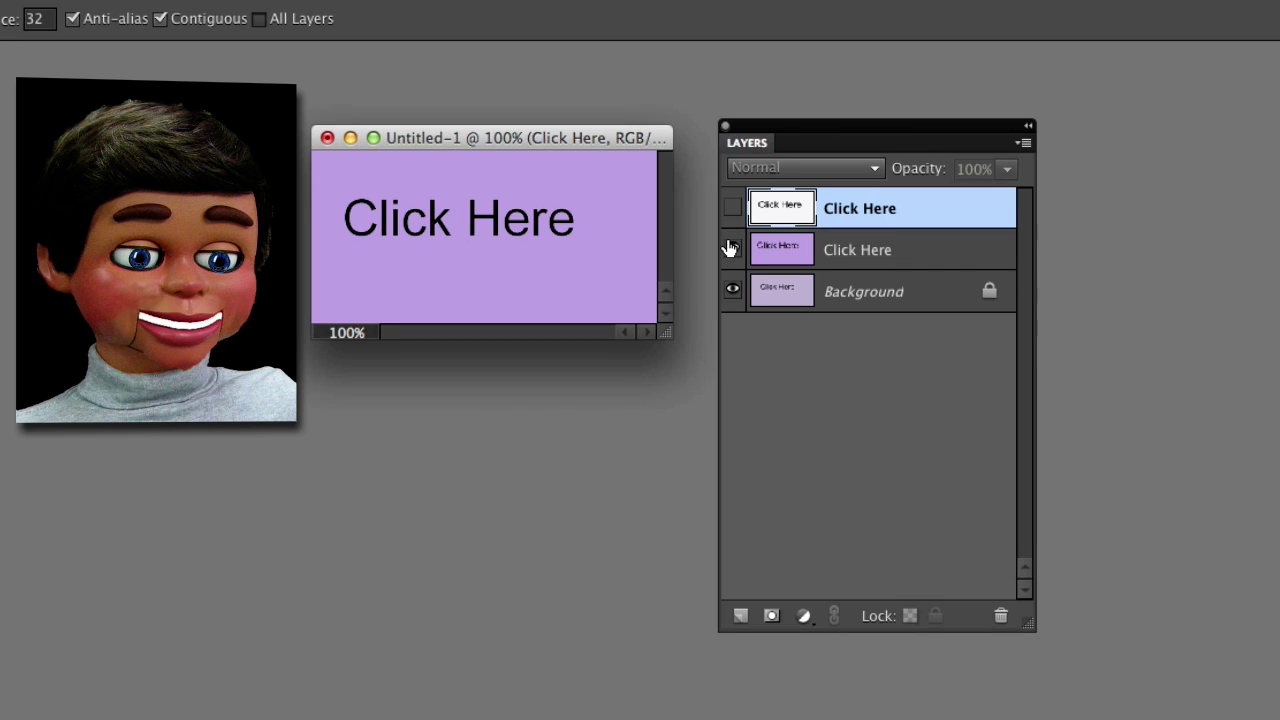
left_click(733, 206)
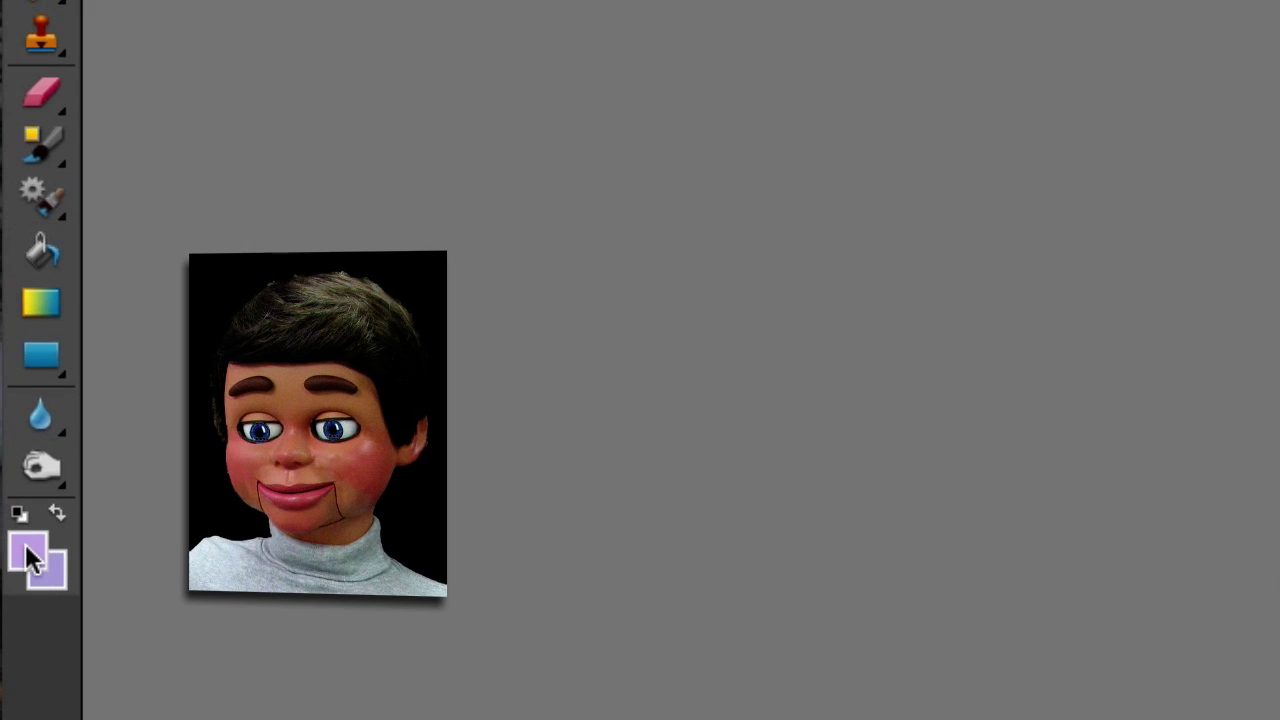
Step: Fill the top frame's background with purple b796ea, undoing the stray fill inside the 'e'
left_click(29, 551)
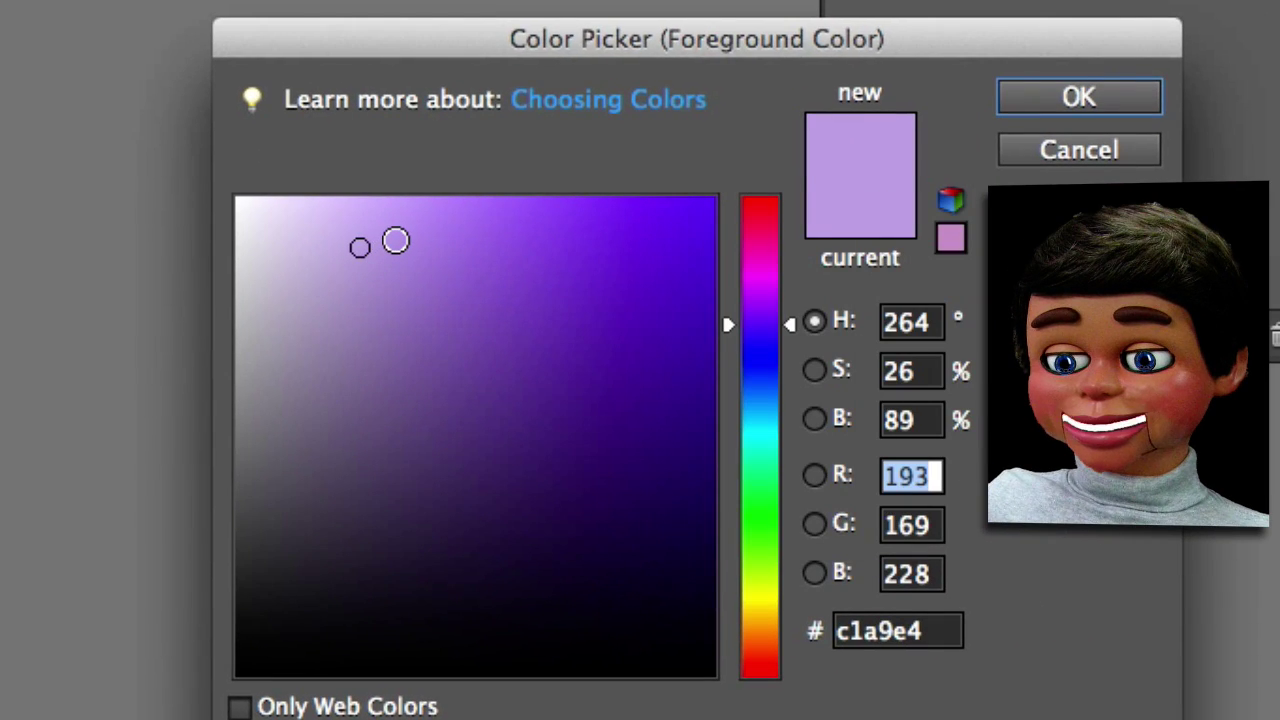
left_click(395, 240)
left_click(408, 237)
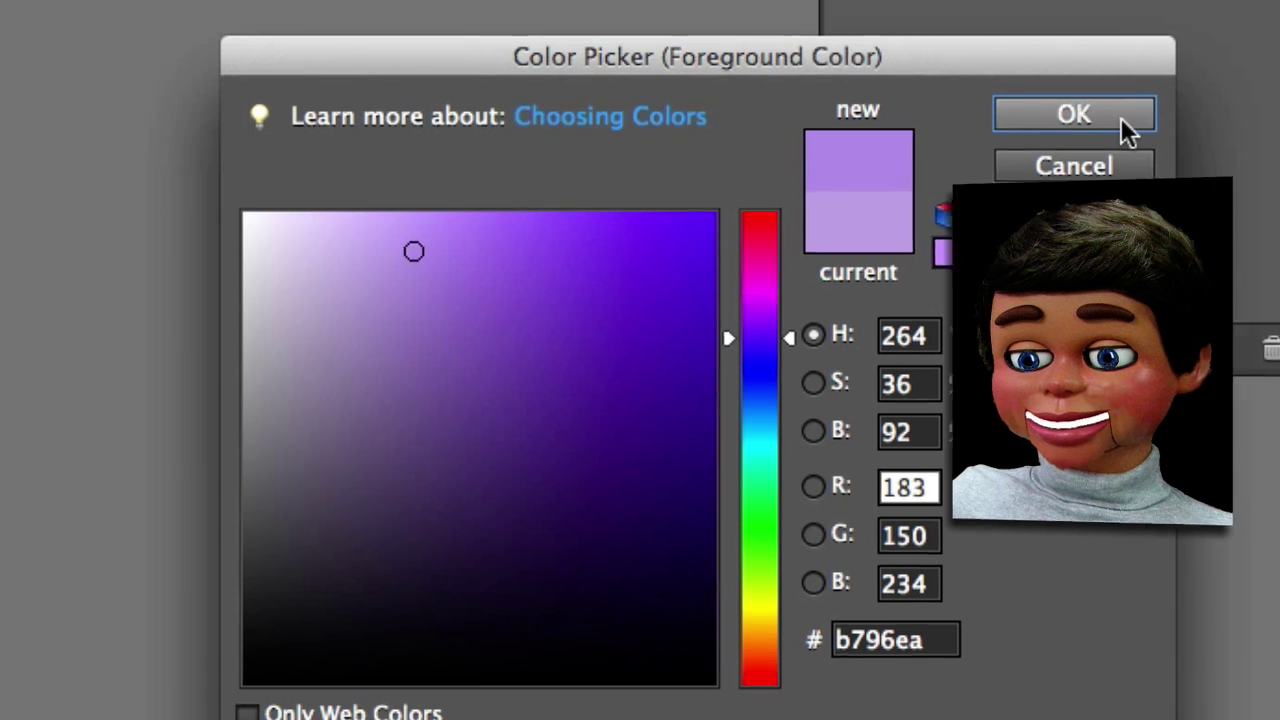
left_click(1065, 100)
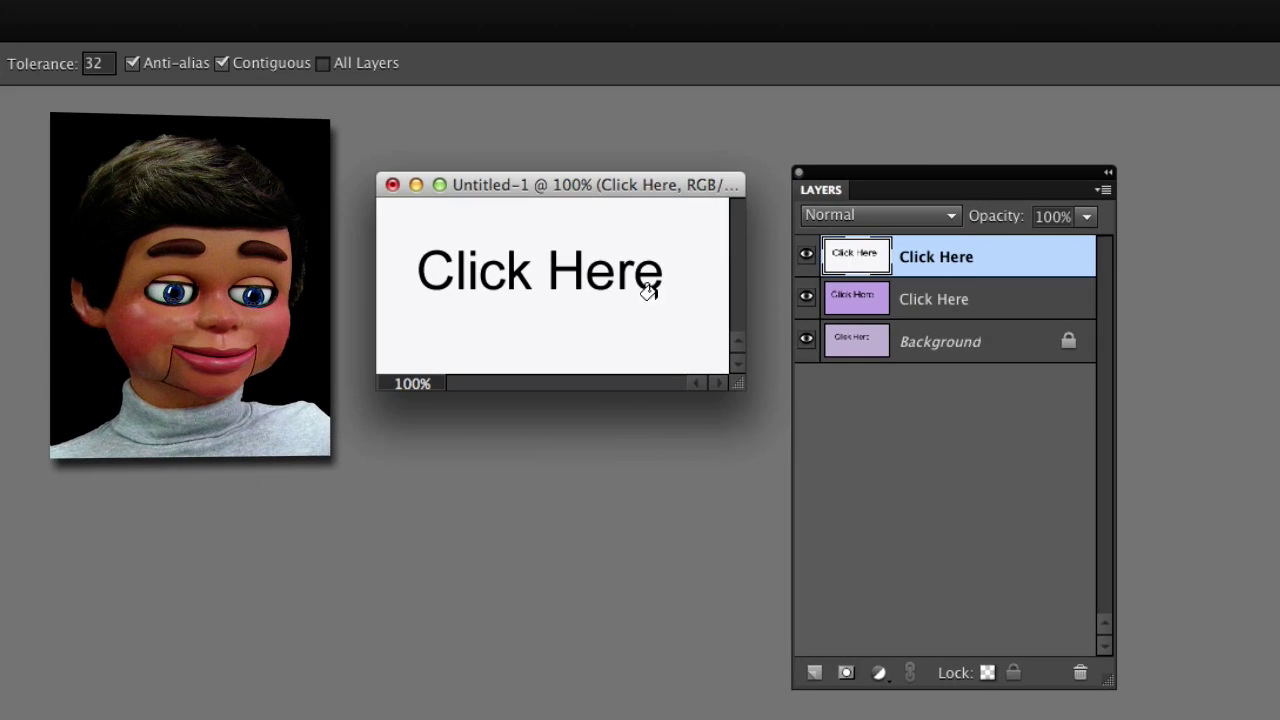
left_click(603, 242)
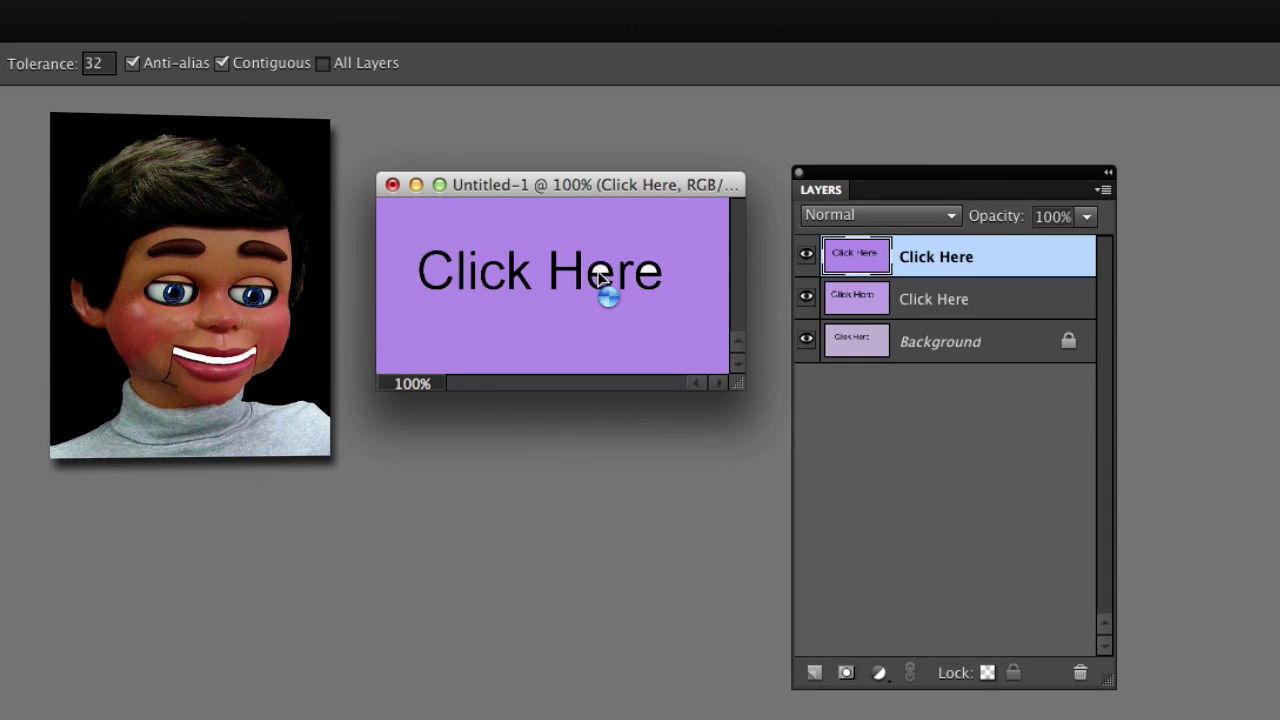
left_click(601, 267)
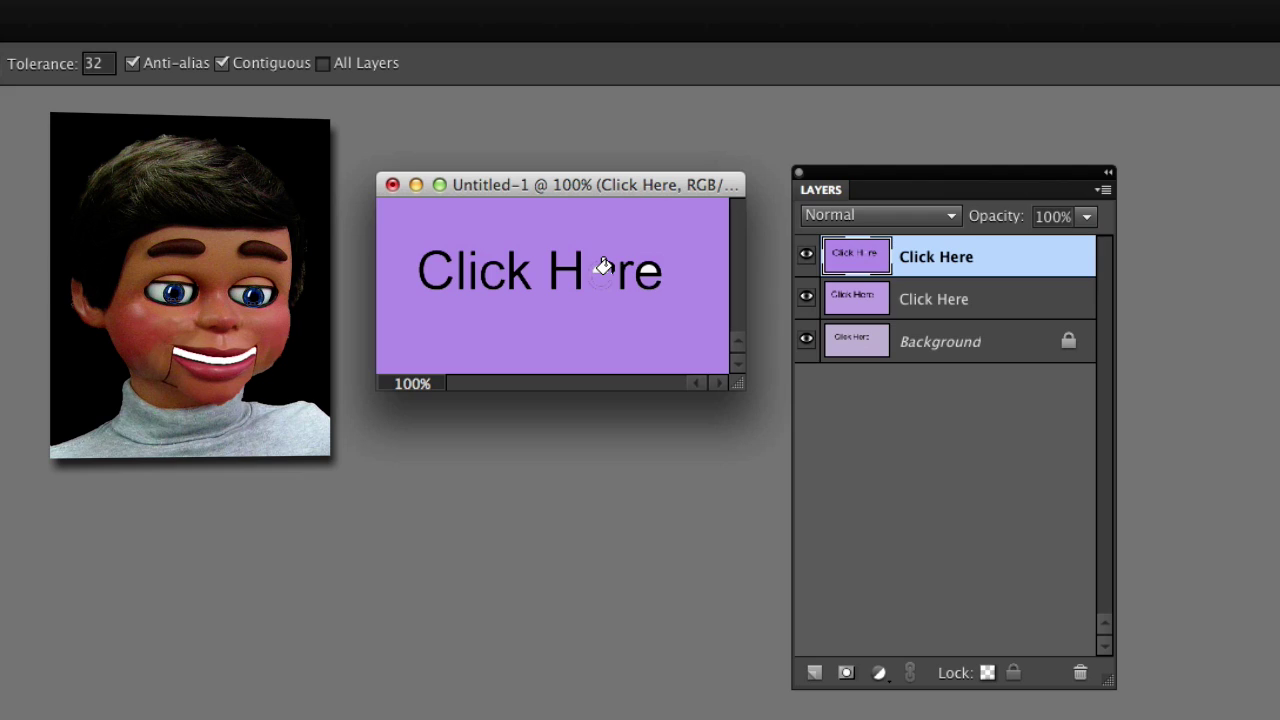
key("ctrl+z")
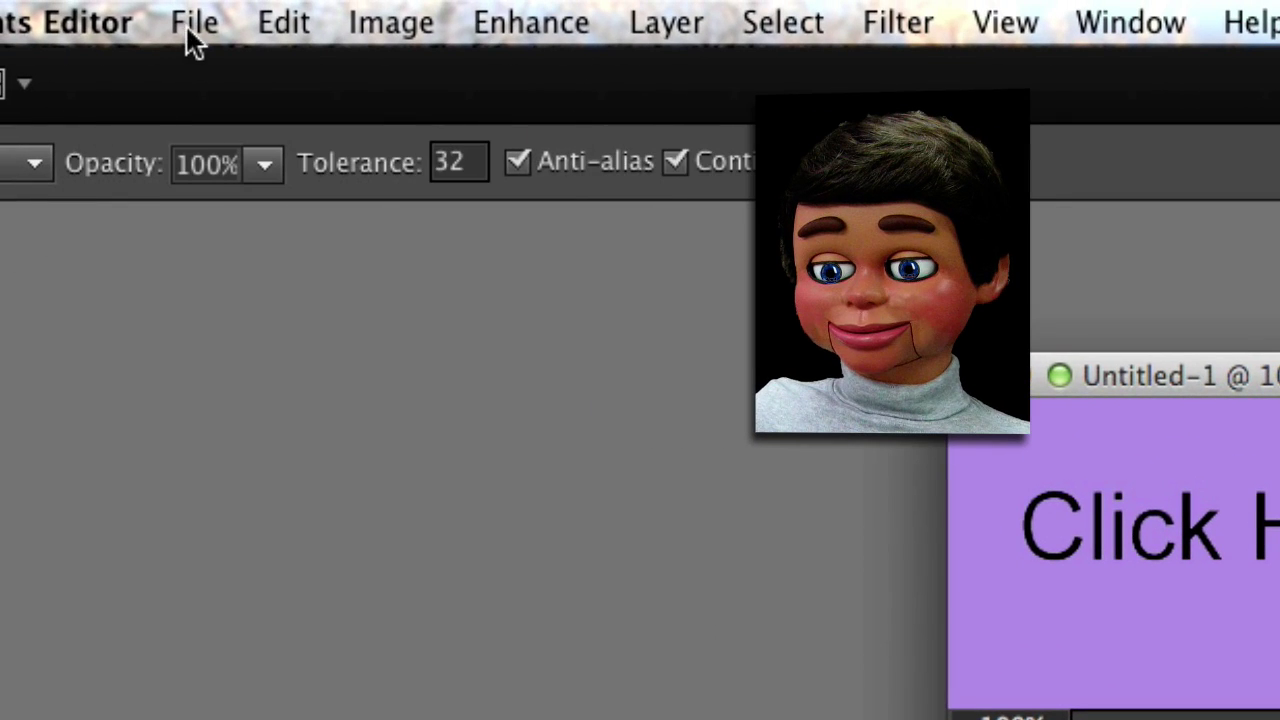
Step: In Save for Web, enable GIF animation with a 0.2-second frame delay and looping on
left_click(187, 30)
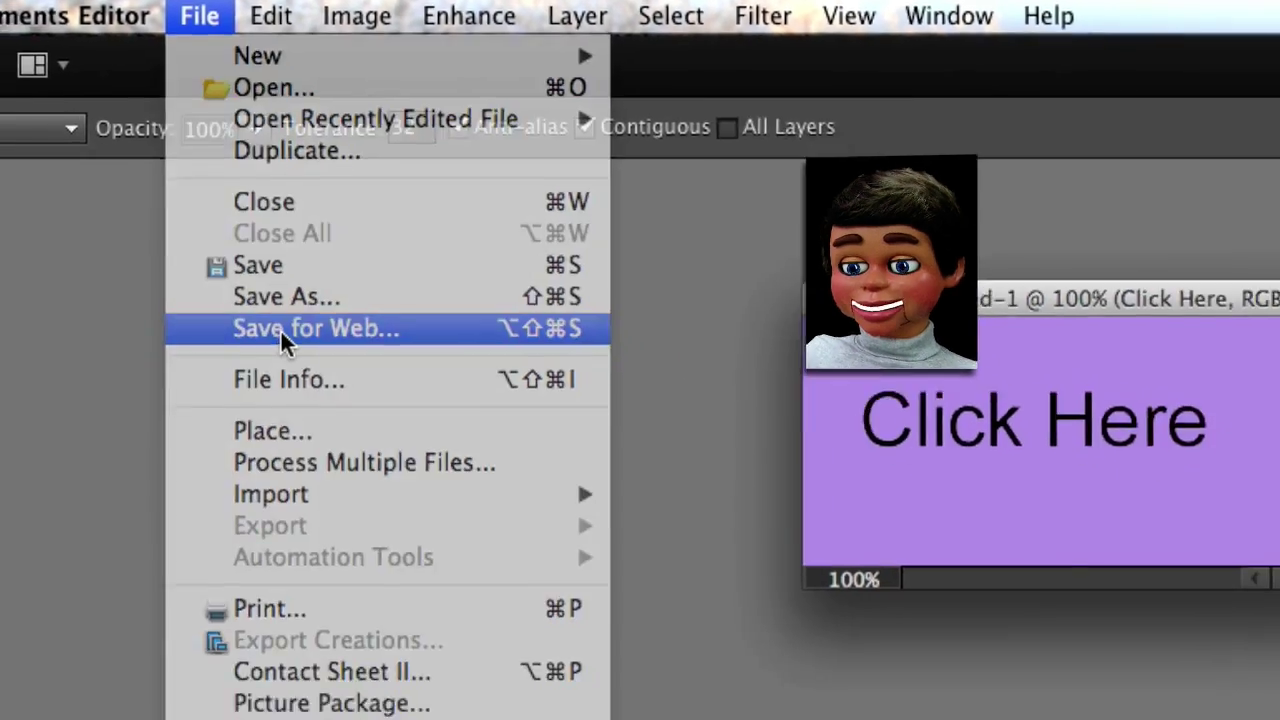
left_click(295, 413)
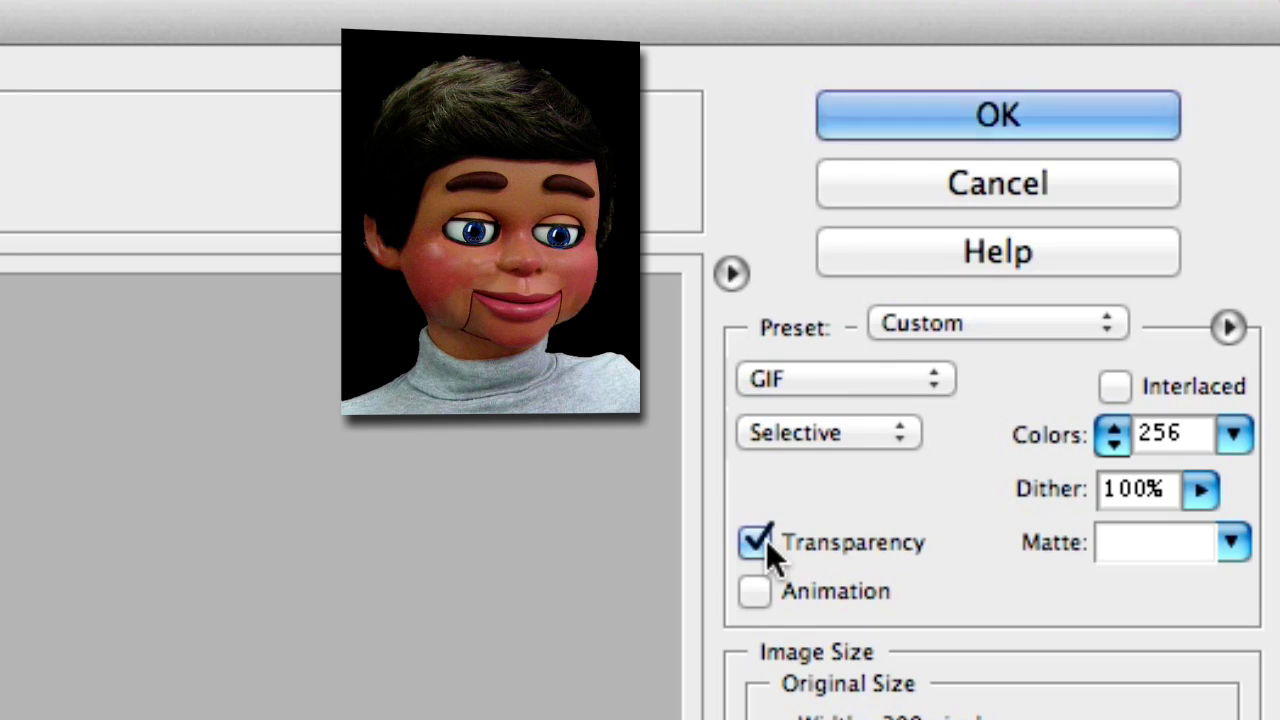
left_click(754, 589)
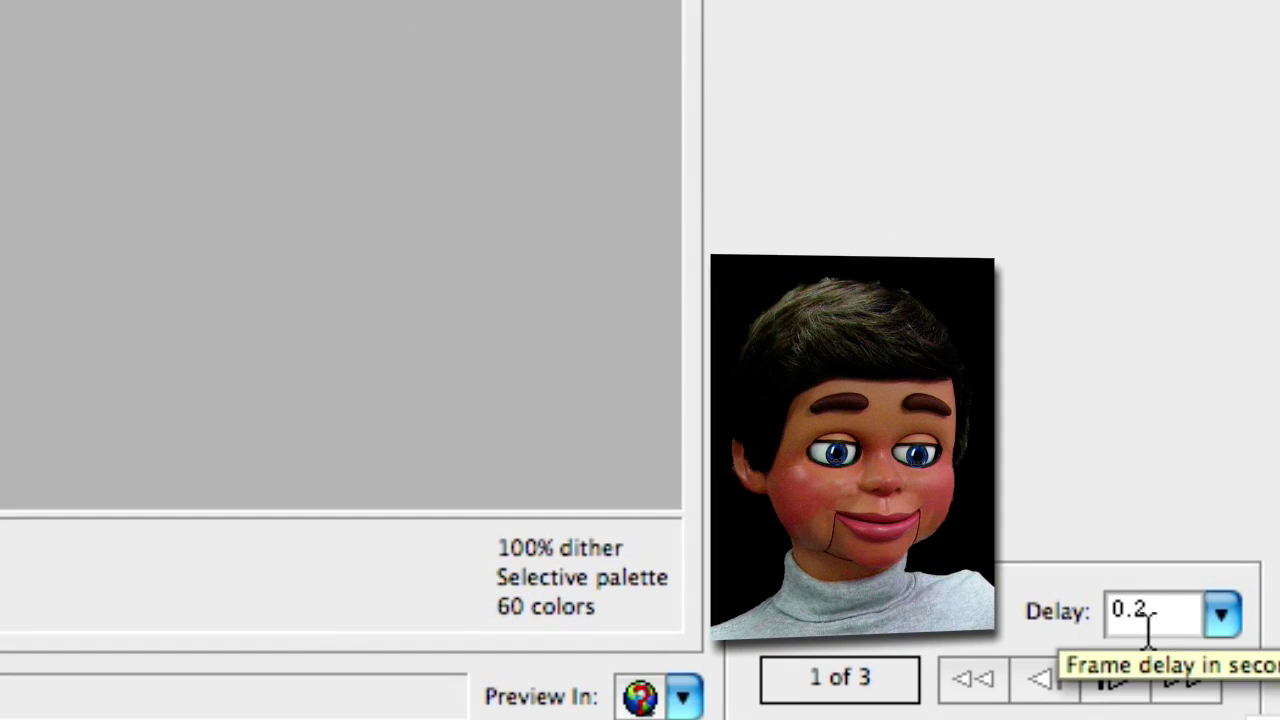
left_click(1222, 614)
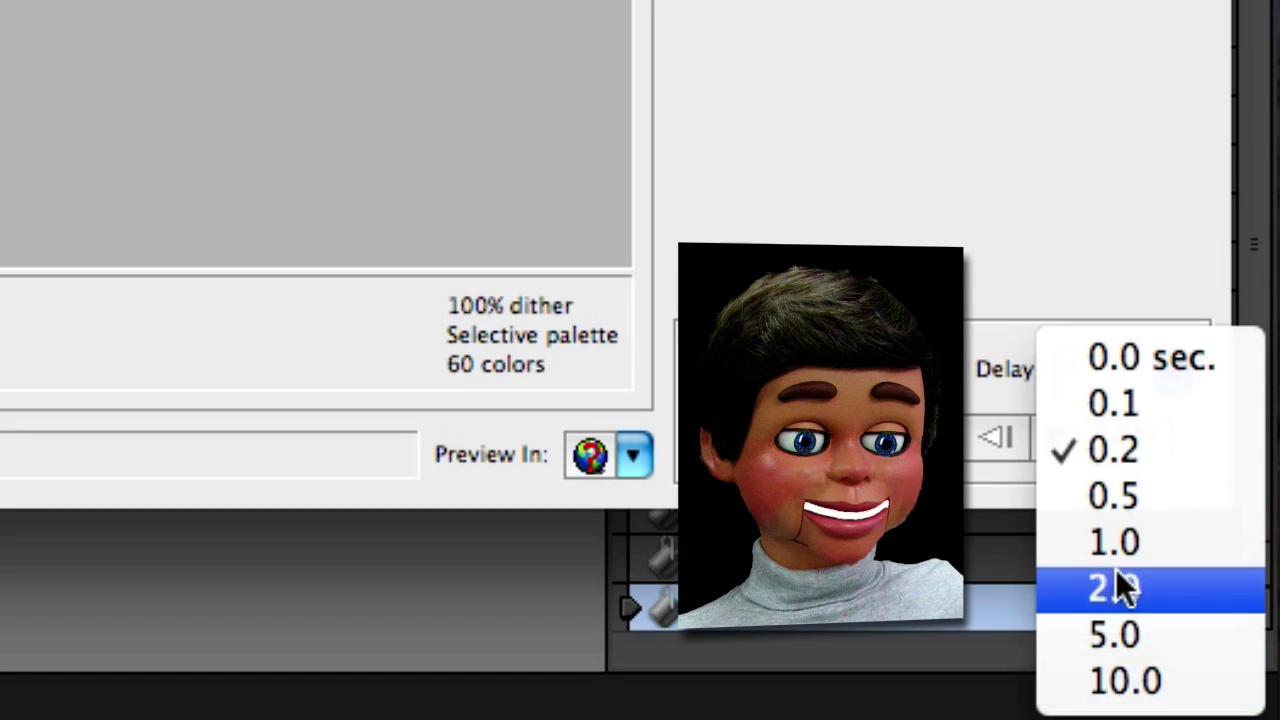
left_click(1116, 447)
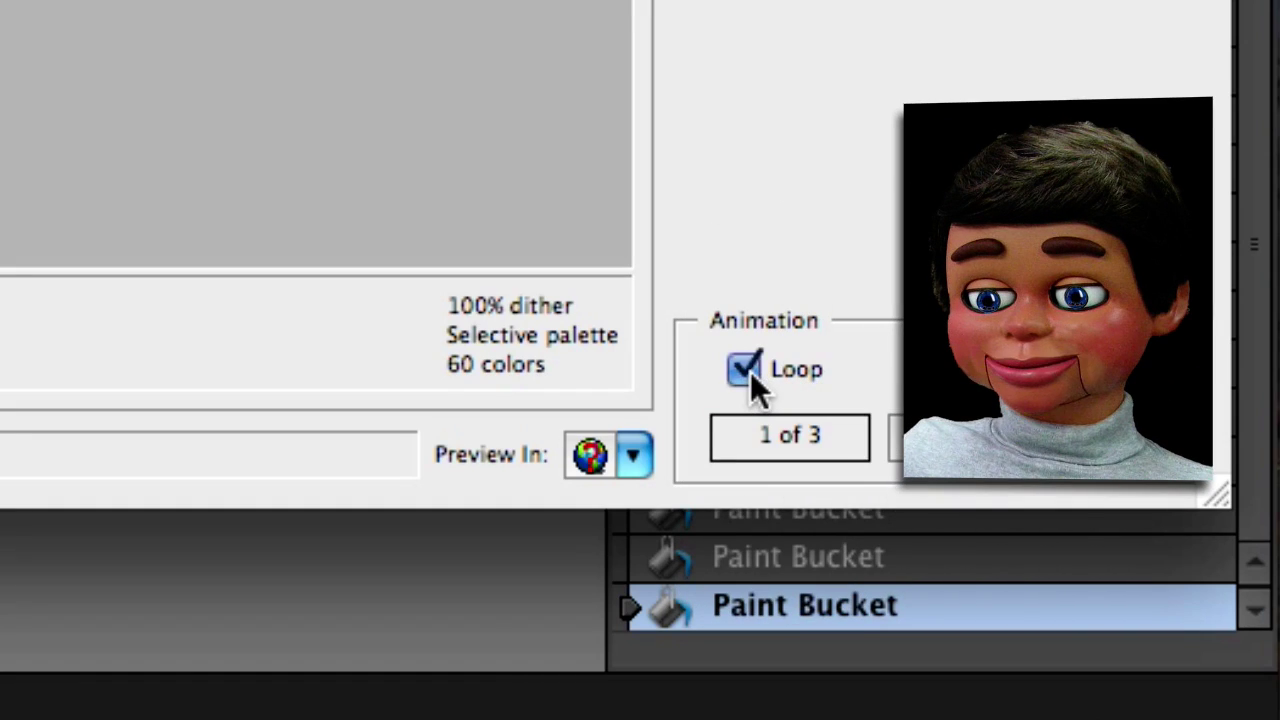
left_click(750, 371)
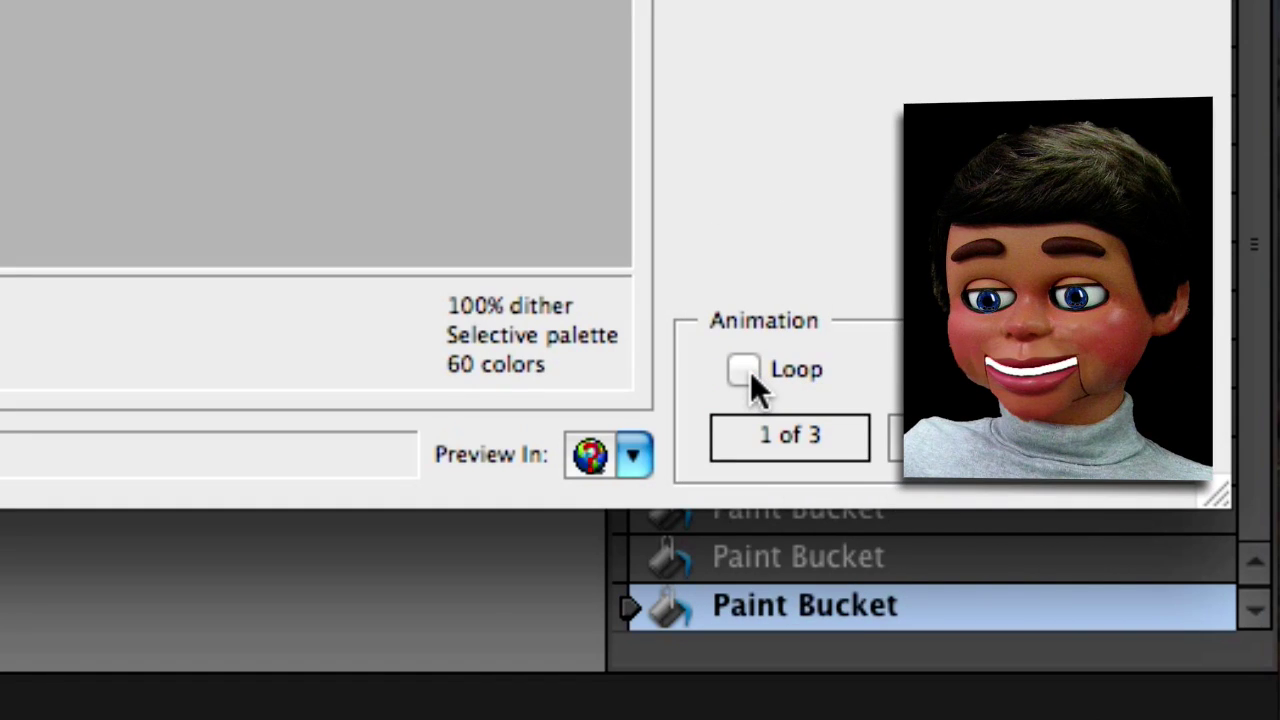
left_click(744, 370)
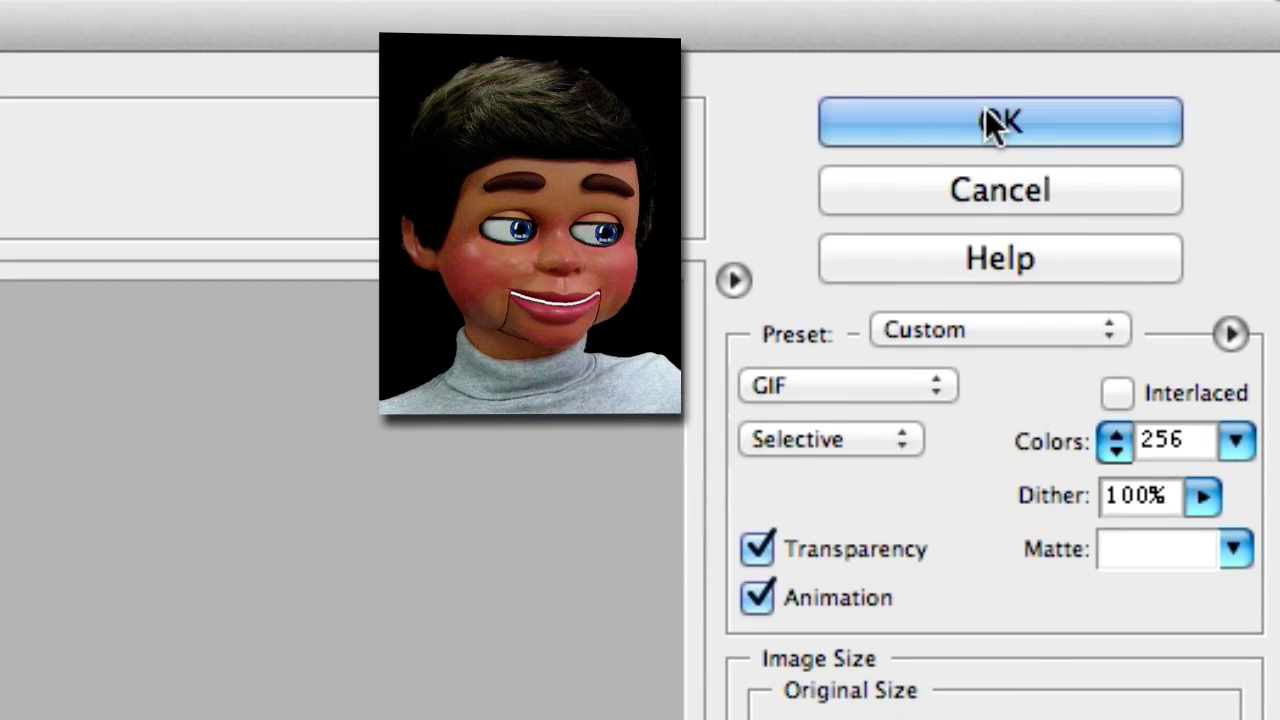
Step: Save the animation as animated7.gif
left_click(986, 115)
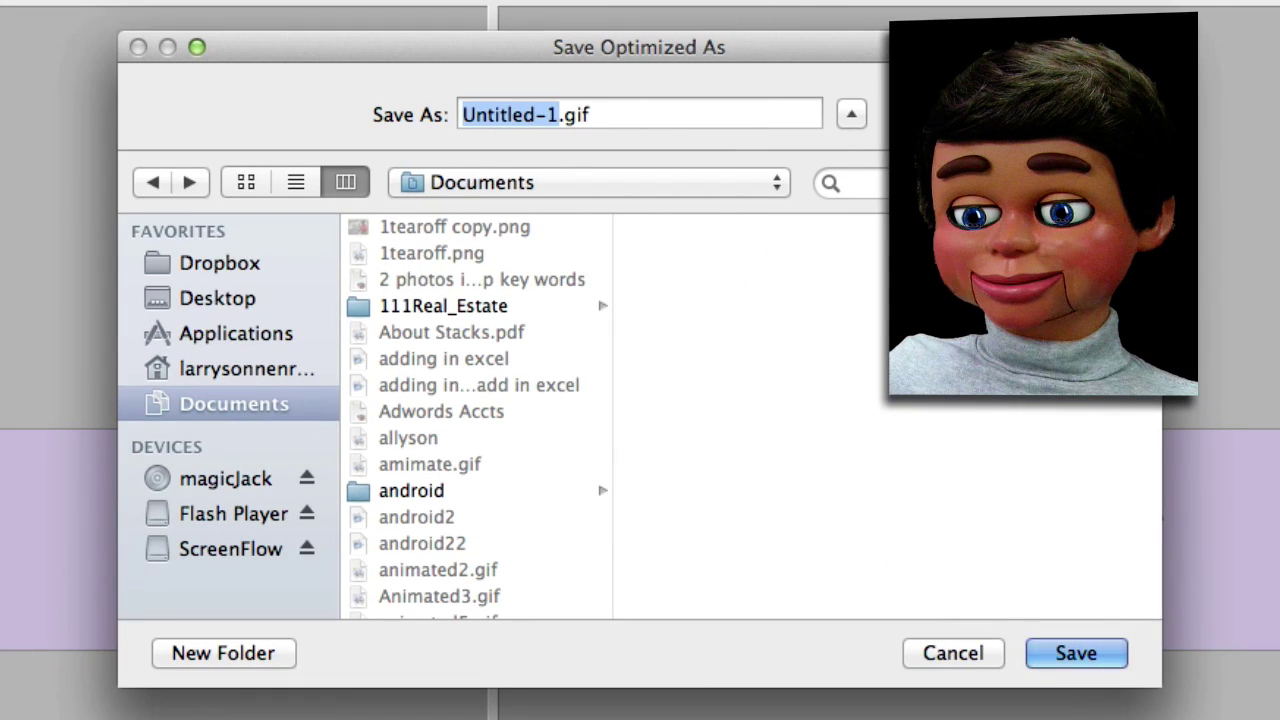
type("ani")
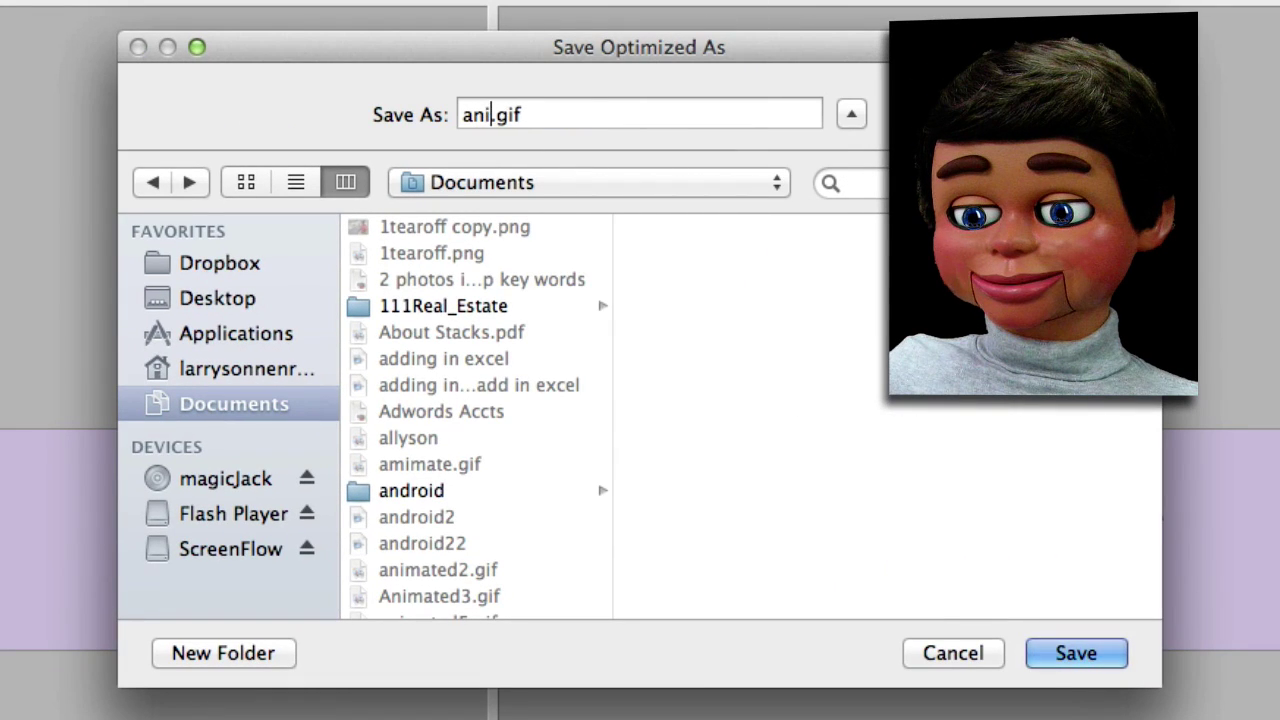
type("mated7")
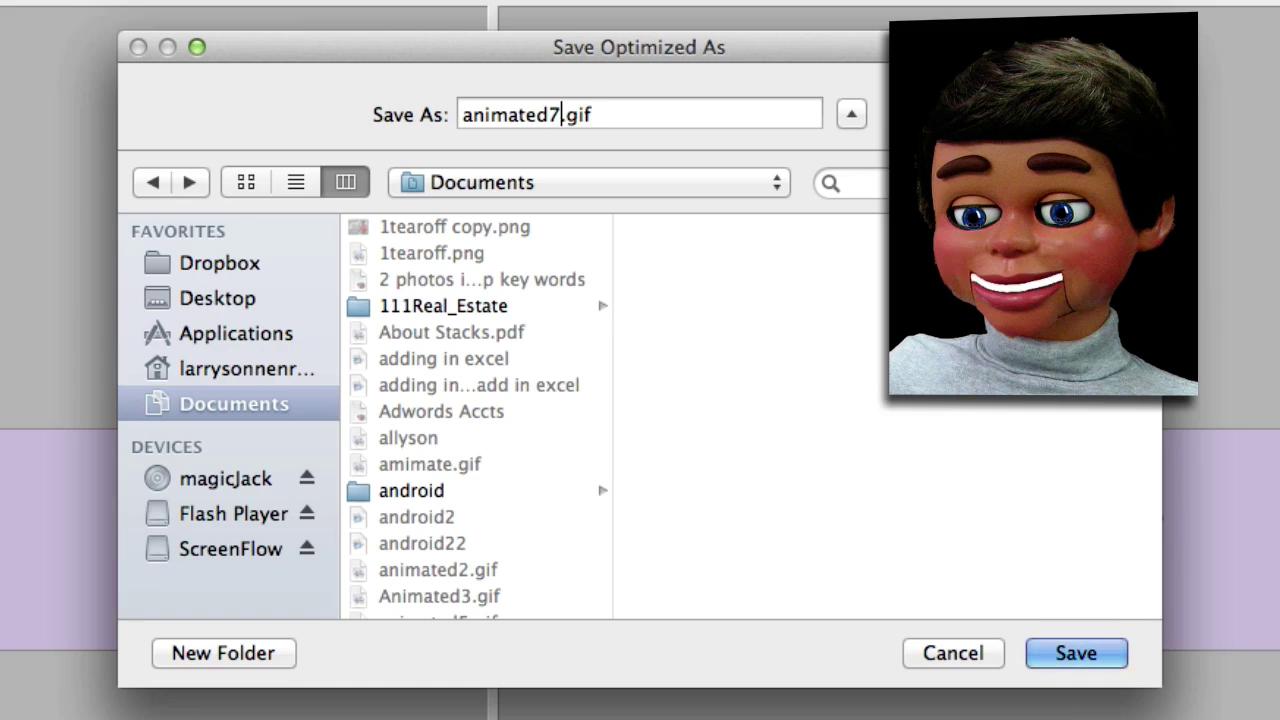
left_click(1066, 655)
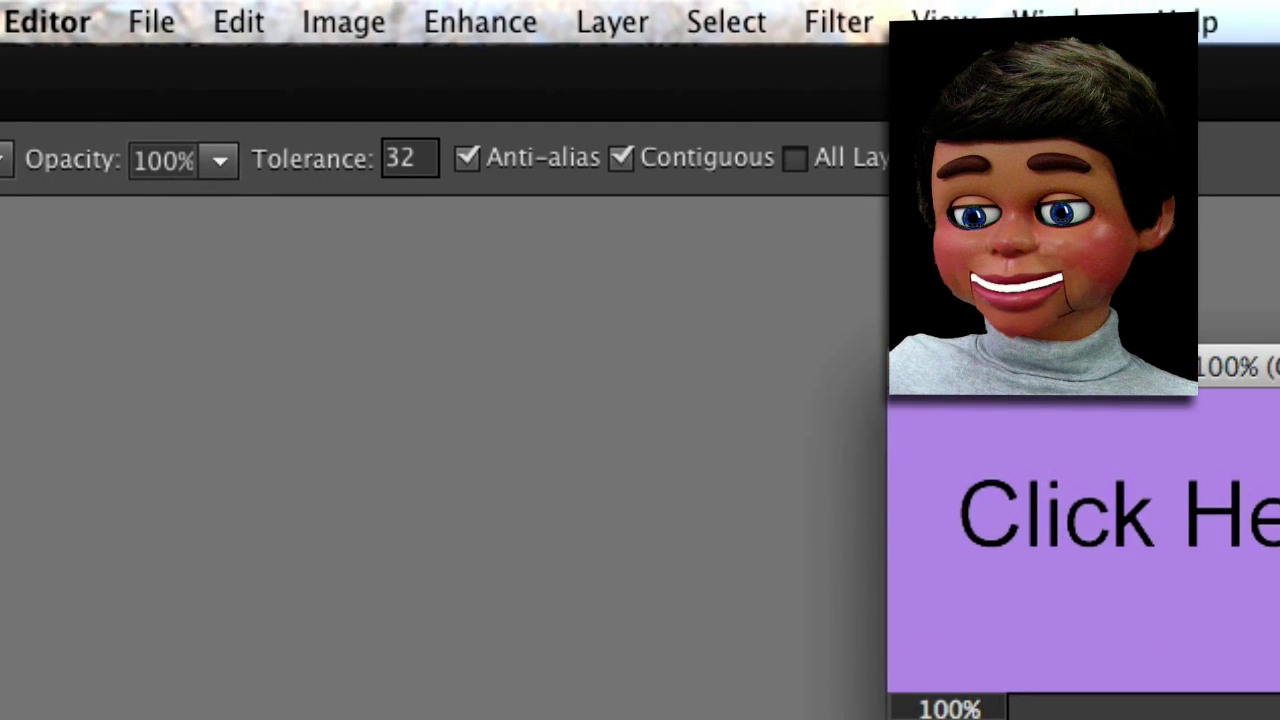
Step: Open animated7.gif from the file browser via File > Open
left_click(131, 30)
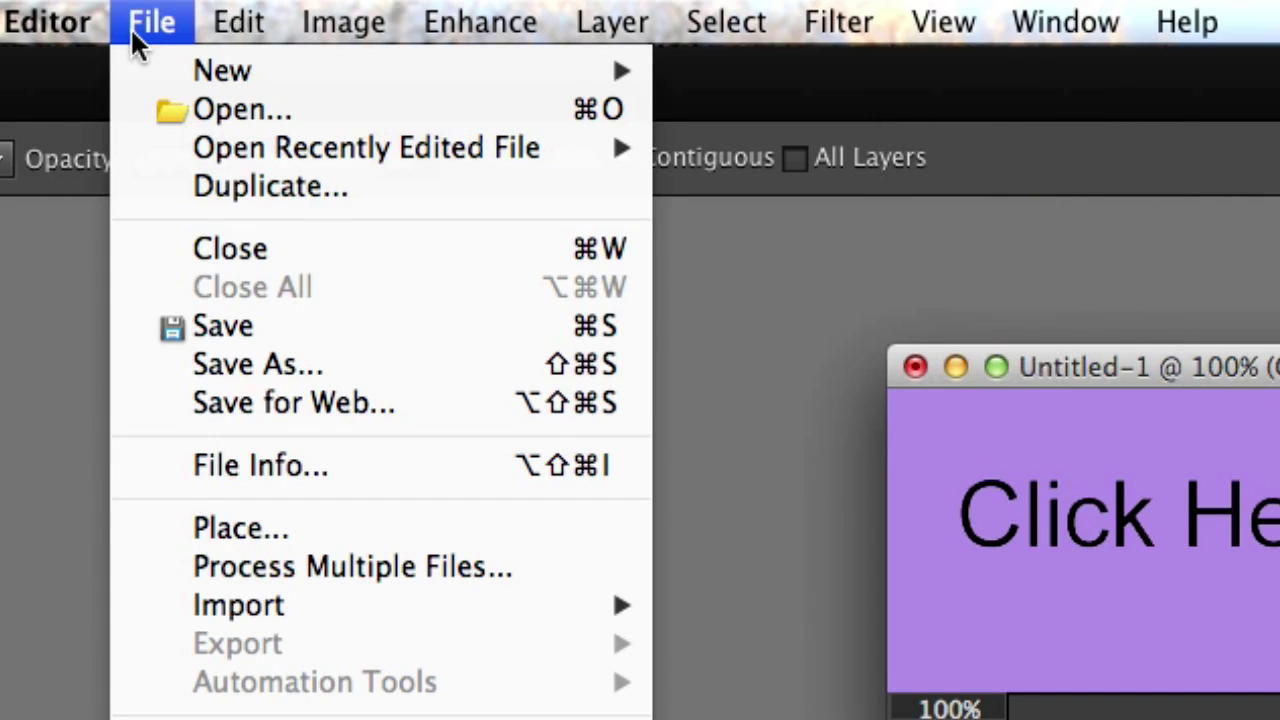
left_click(197, 110)
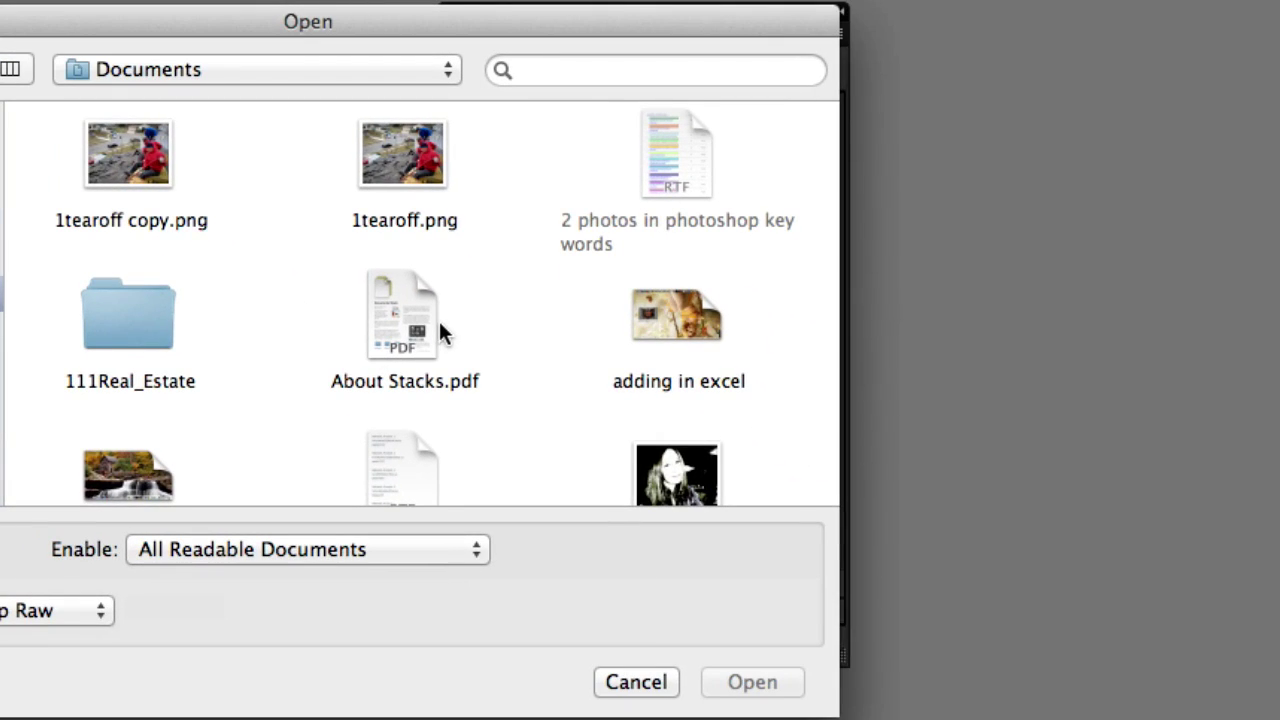
scroll(439, 321, "down", 10)
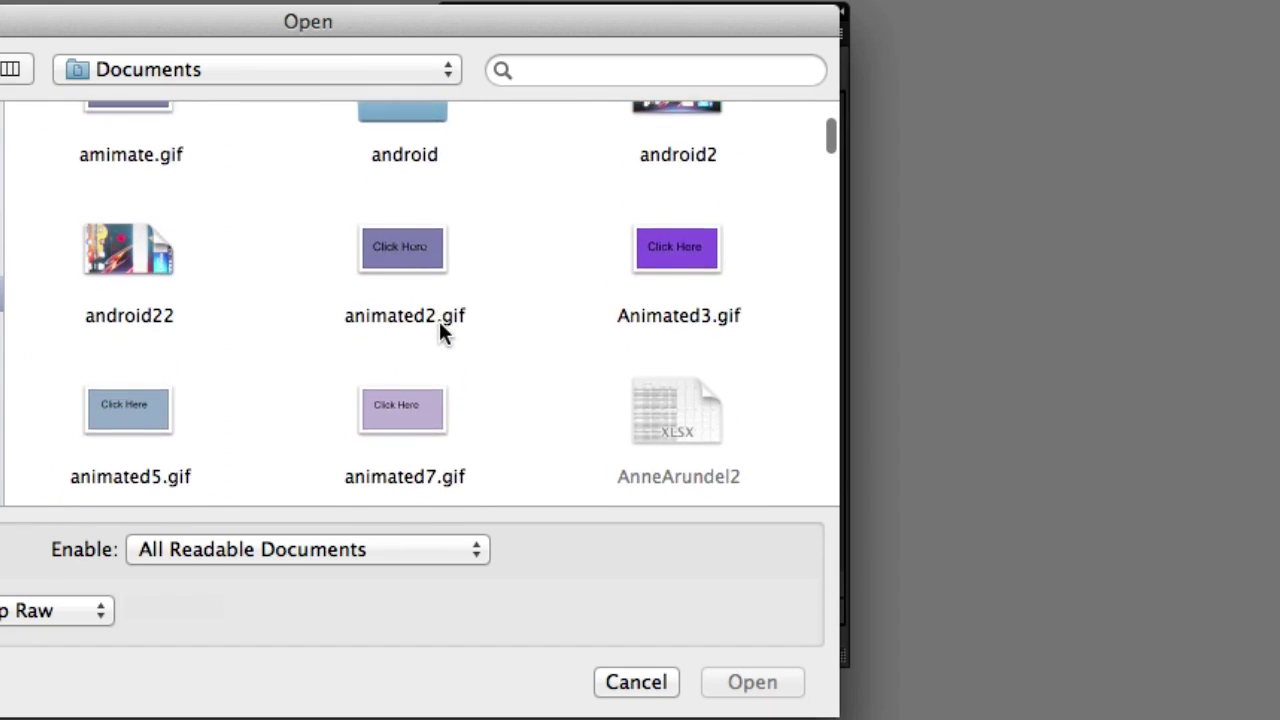
scroll(439, 321, "down", 3)
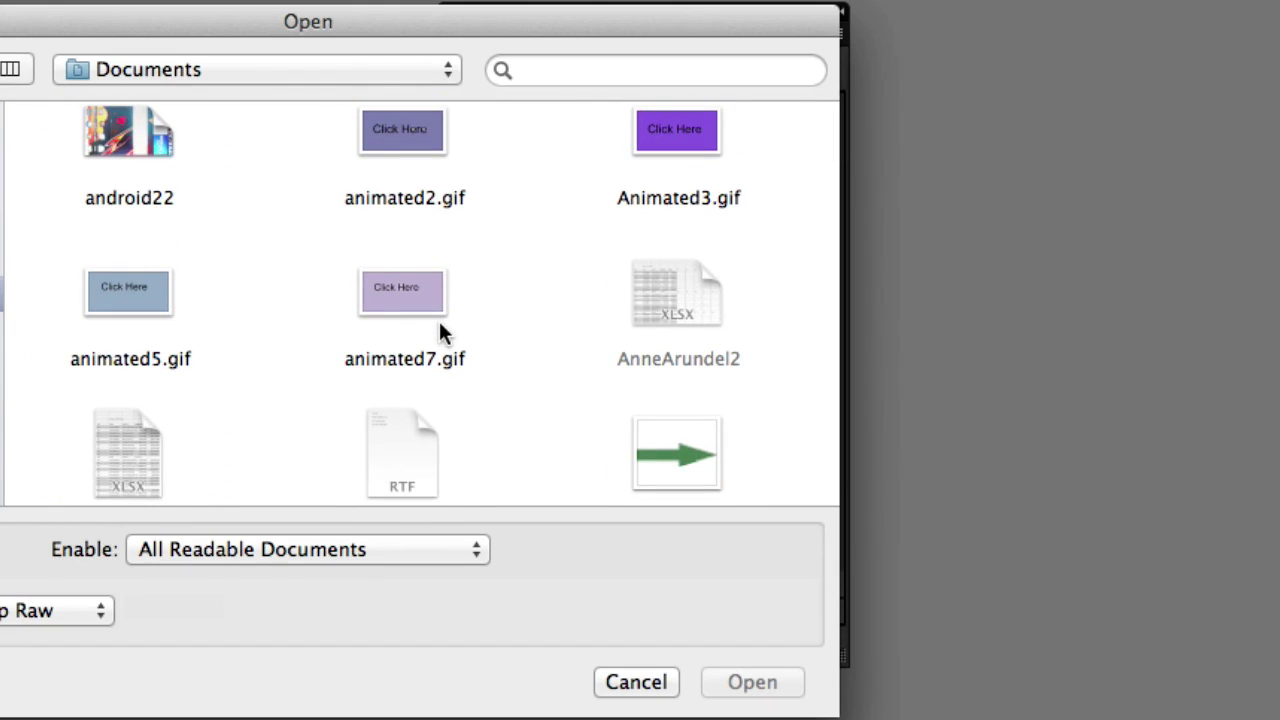
left_click(420, 306)
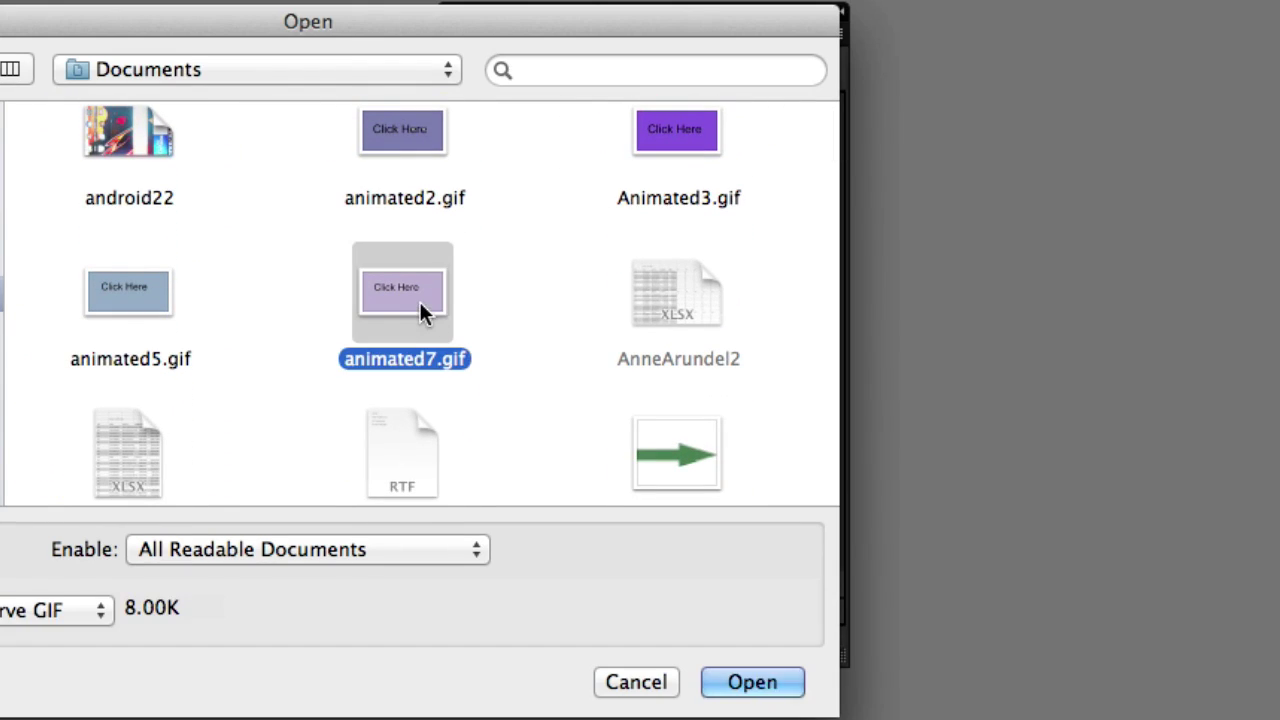
left_click(752, 683)
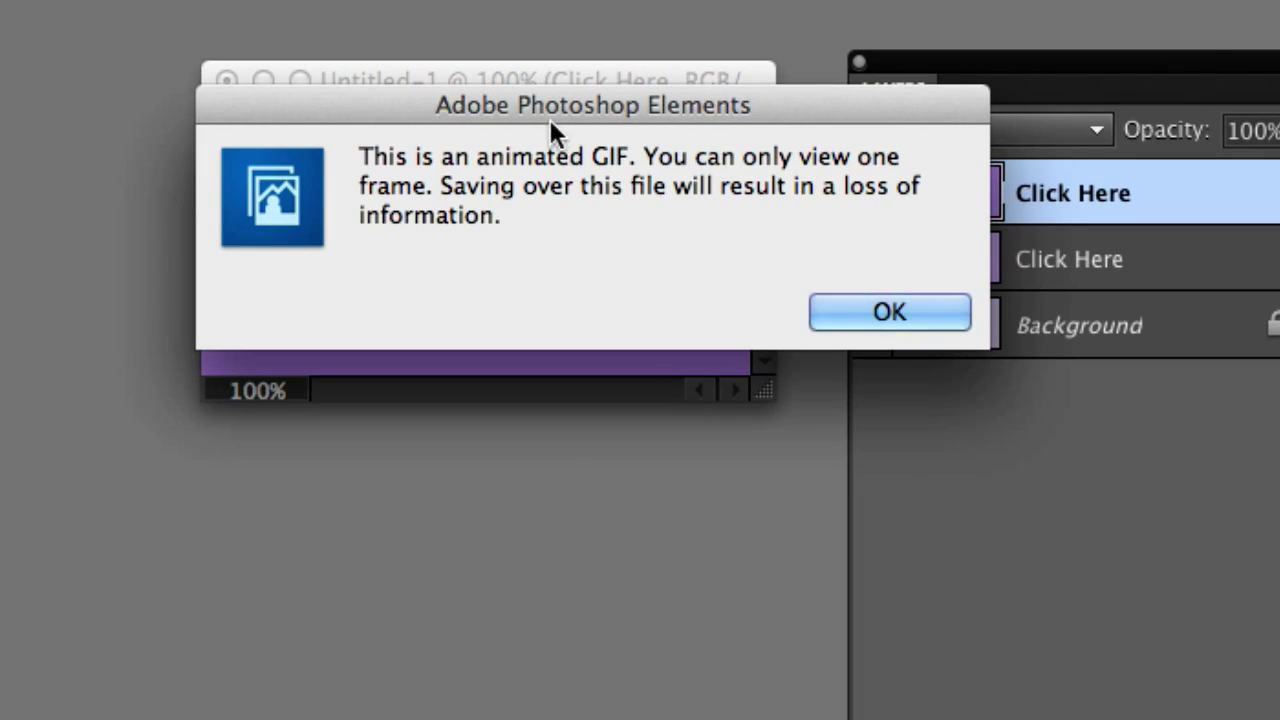
Step: Dismiss the animated-GIF alert and place the animated7.gif window below the original document
left_click_drag(546, 106, 330, 456)
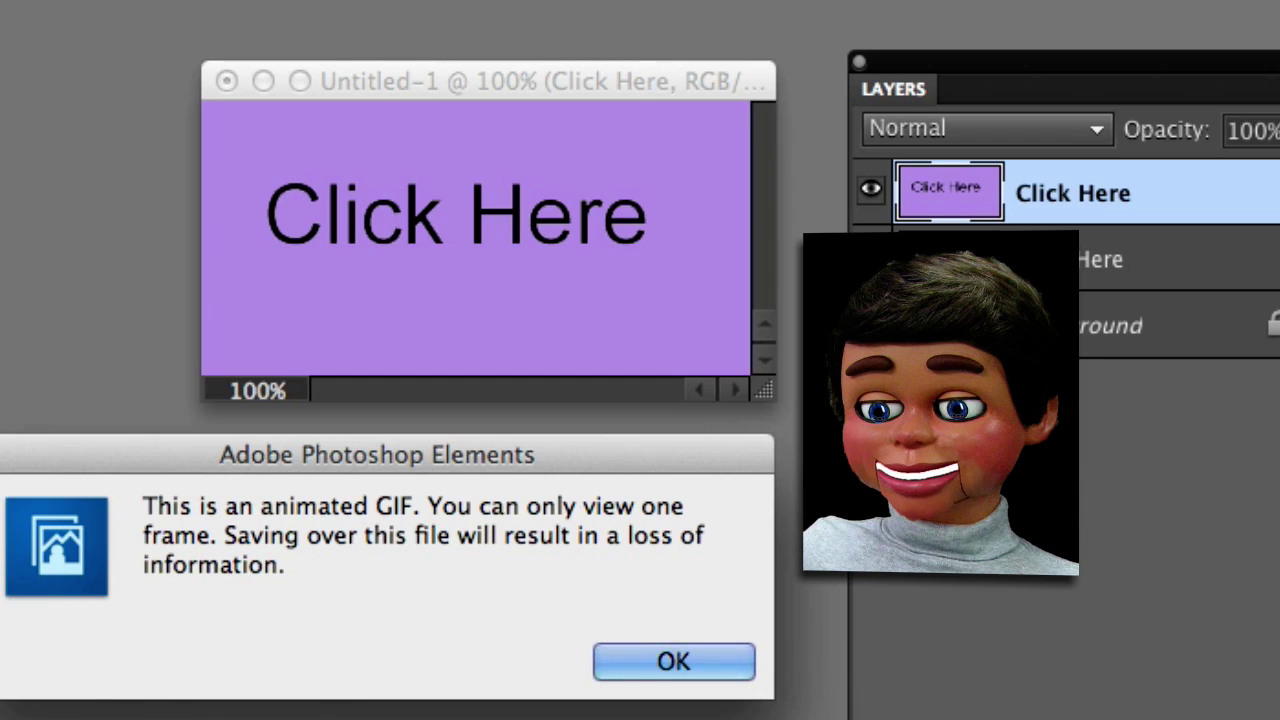
left_click(668, 664)
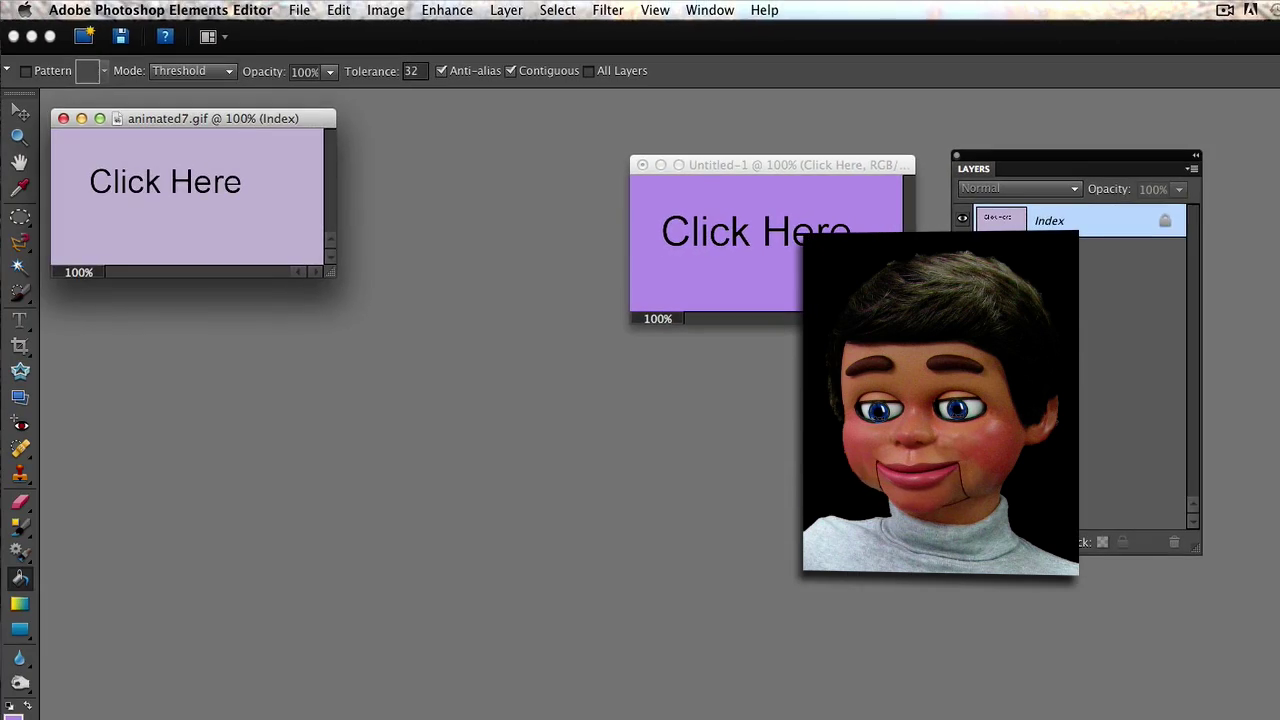
left_click_drag(268, 120, 842, 368)
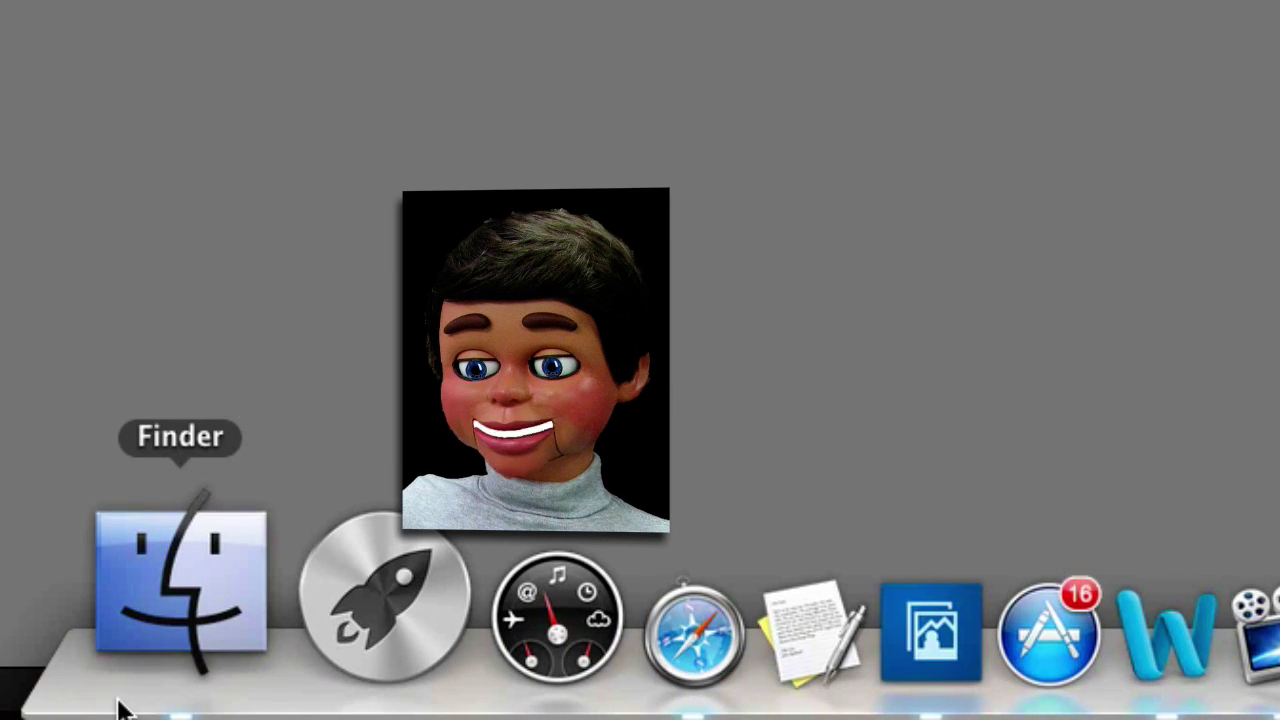
Step: Preview animated7.gif in the Finder Documents folder to see its purple image and 5 KB details
left_click(171, 606)
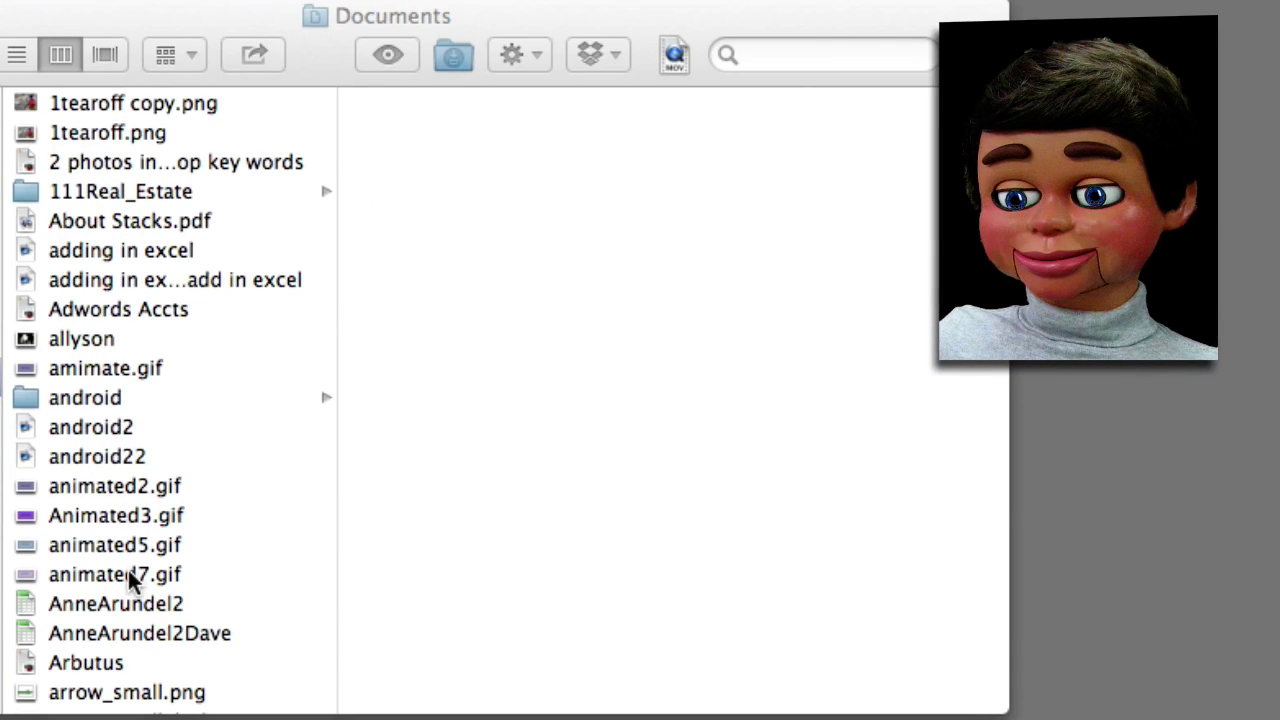
left_click(118, 574)
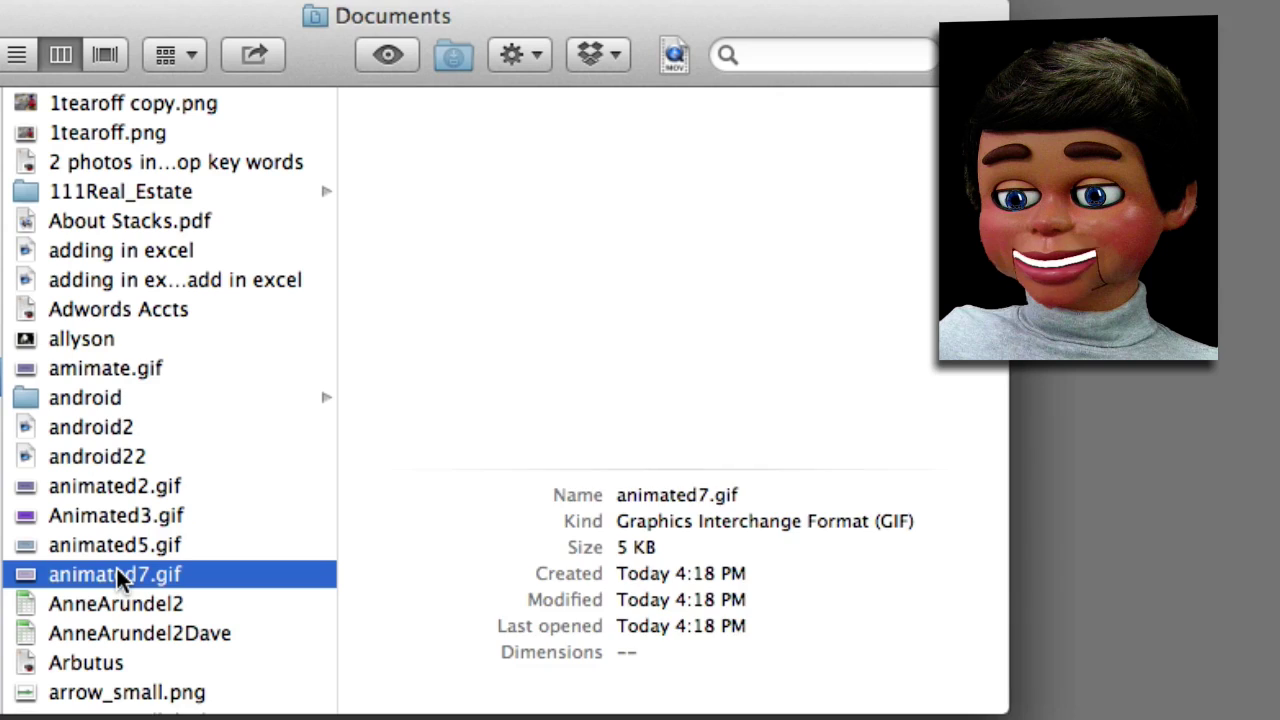